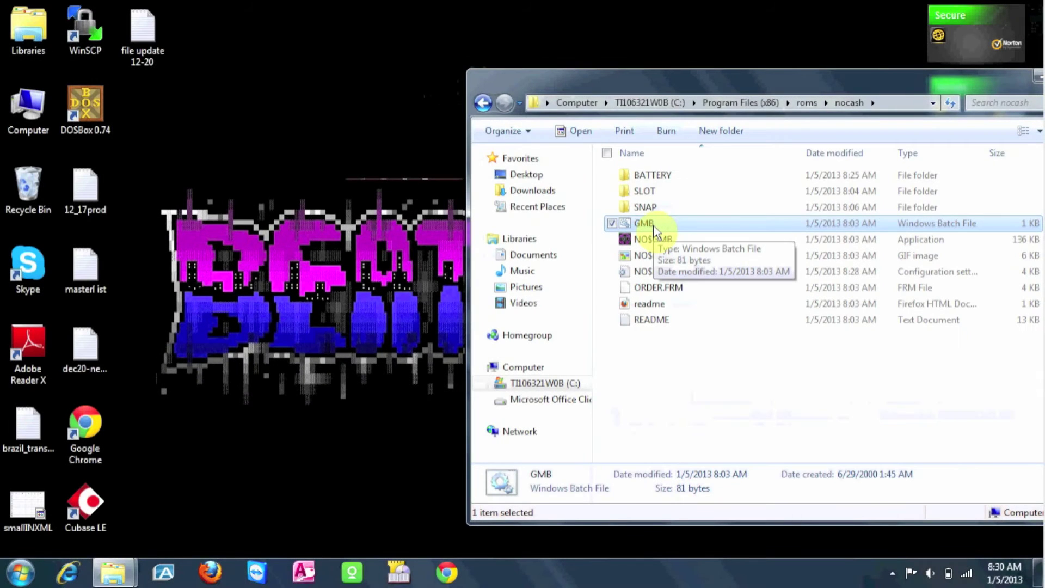
Step: Launch No$gmb from GMB.BAT and dismiss the hello and update notices
double_click(653, 229)
left_click(587, 301)
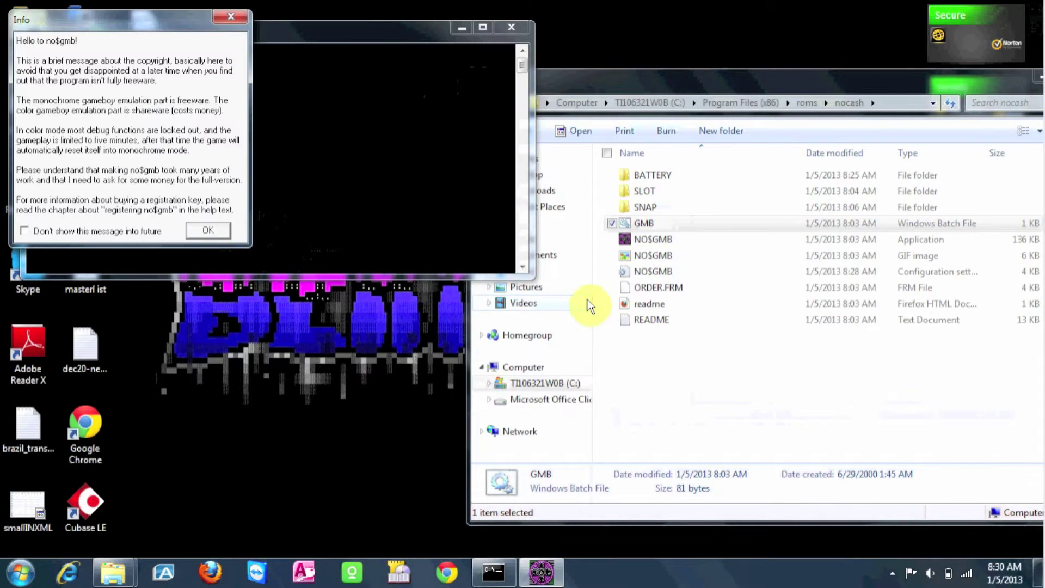
left_click(212, 229)
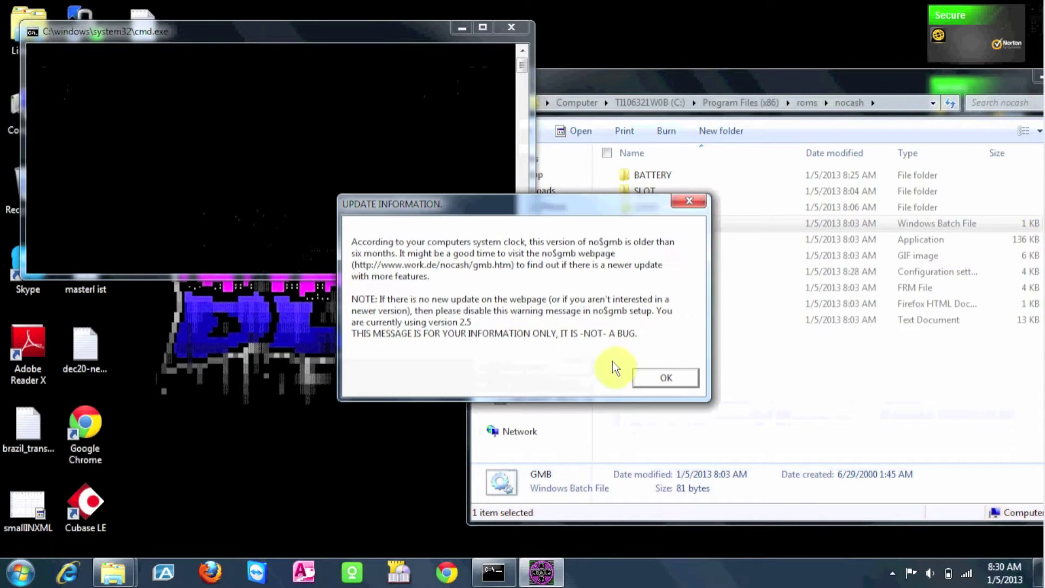
left_click(650, 377)
Step: Load the Metroid 2 - Return of Samus.gb cartridge from the nogmb folder
left_click(30, 39)
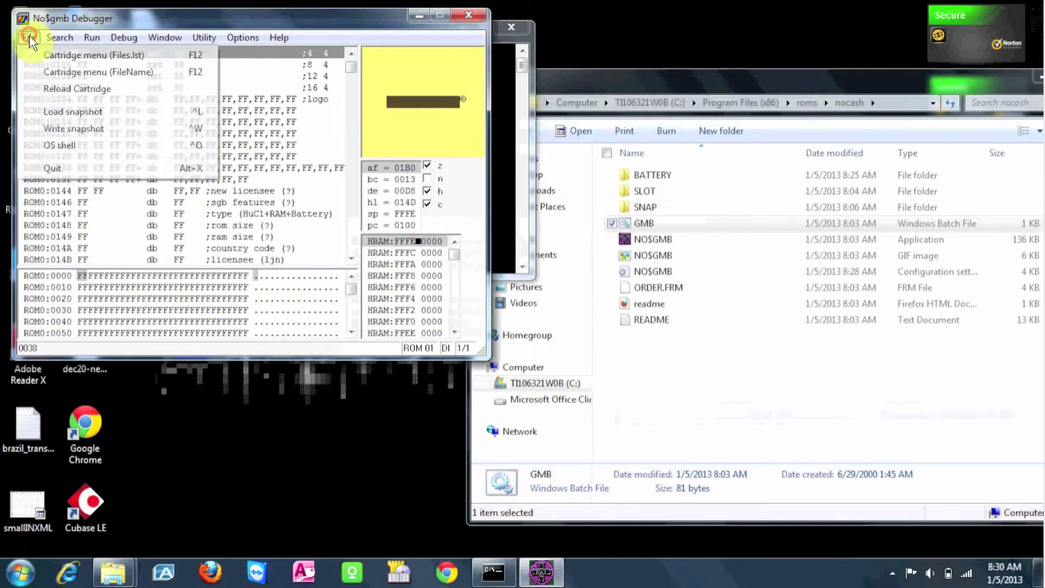
left_click(34, 55)
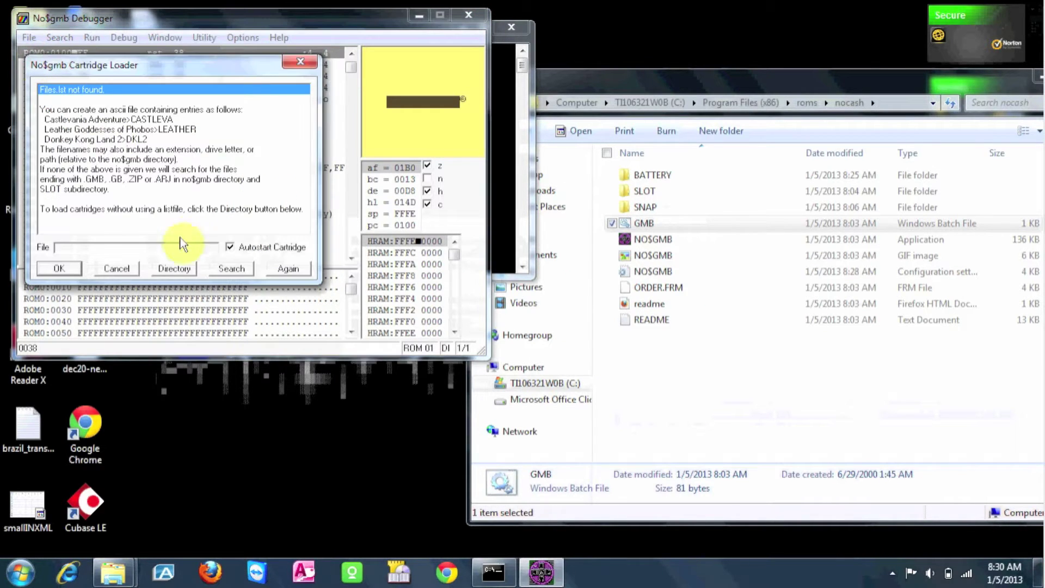
left_click(171, 266)
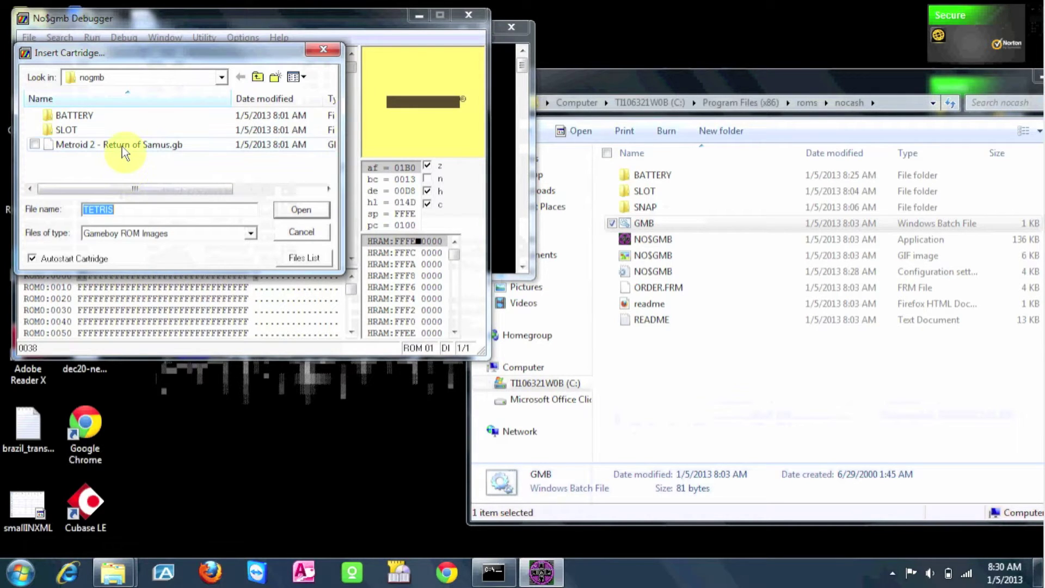
double_click(123, 145)
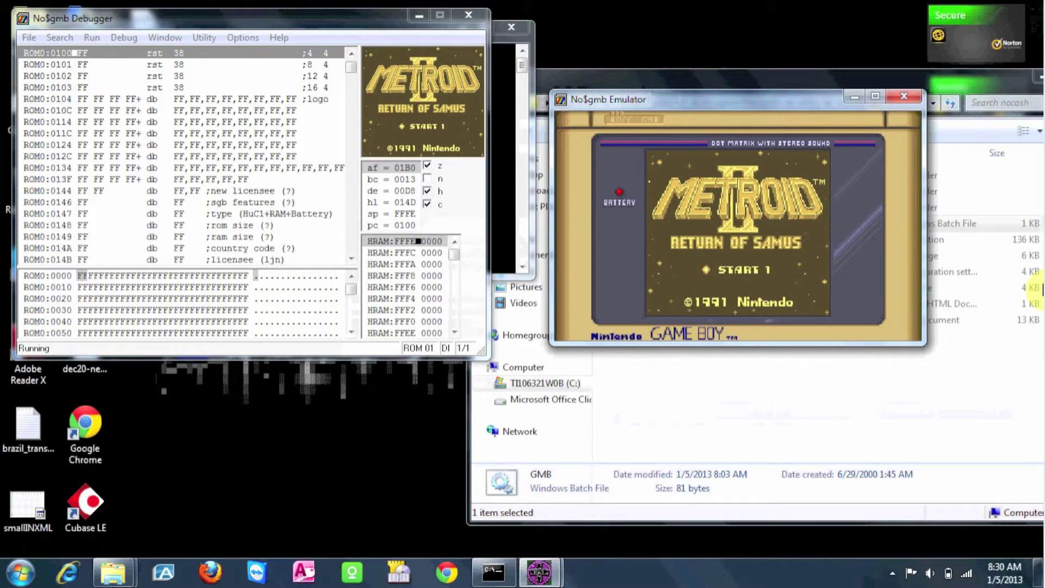
Step: Start Metroid II from the title screen and walk Samus to the right
key("Return")
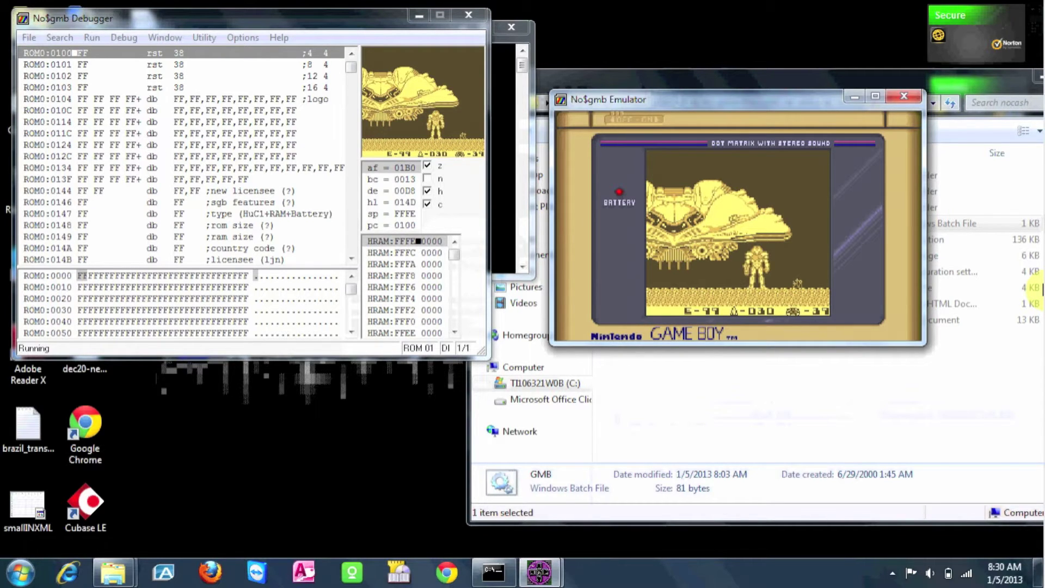
key("Right")
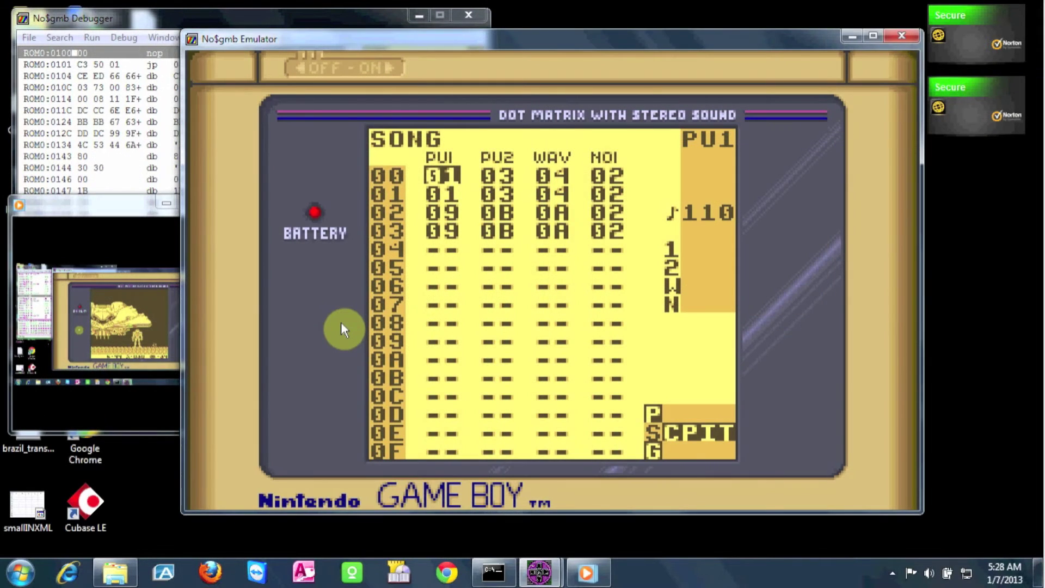
Step: Enter PU1's chain 01 from song row 01 and start the song playing
key("Down")
key("Down")
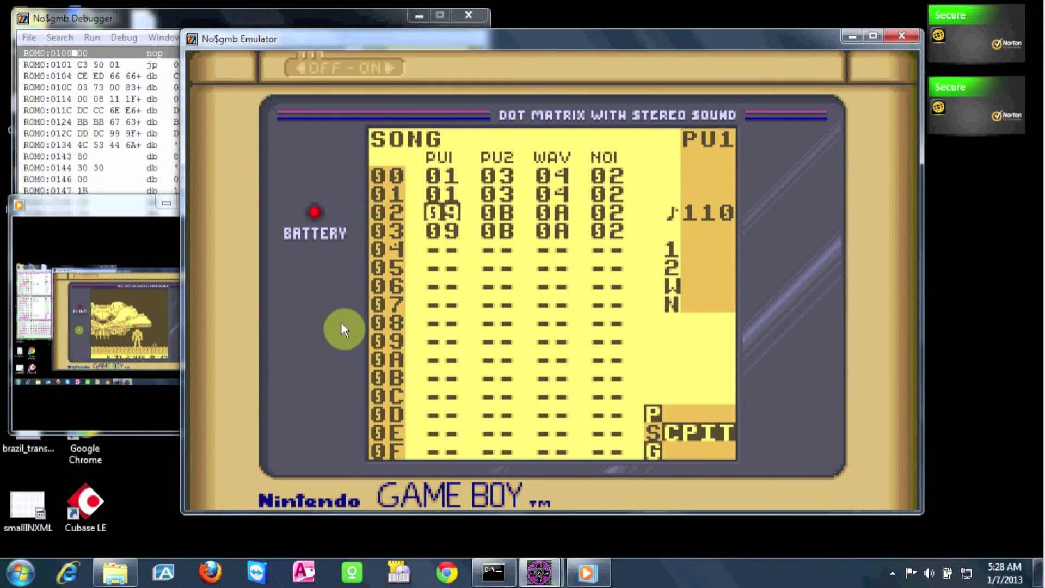
key("Up")
key("shift+Right")
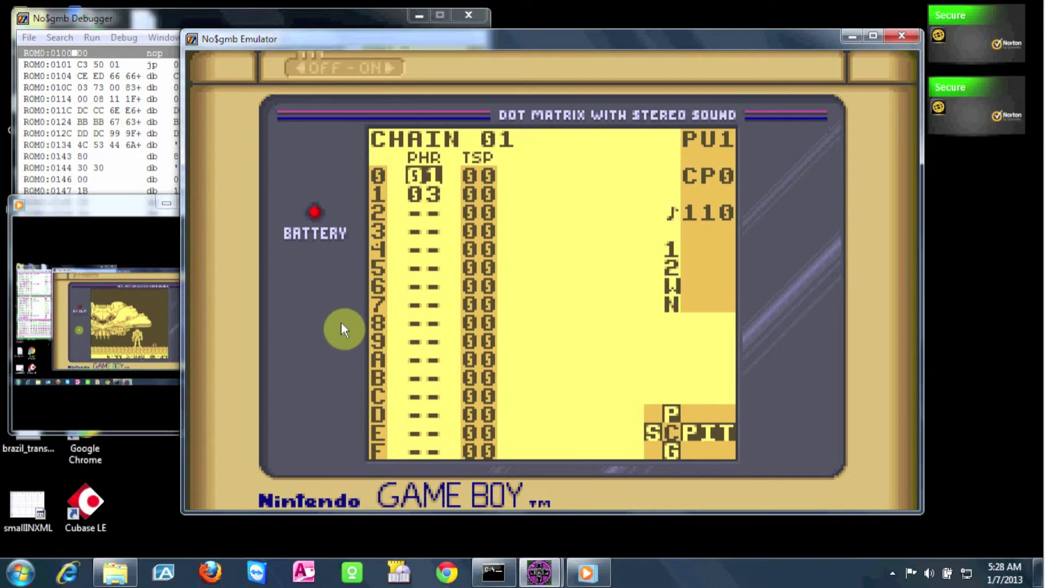
key("Return")
Step: Inspect phrase 01 and instrument 00 RTHM down to WAVE, then return to chain 01
key("shift+Right")
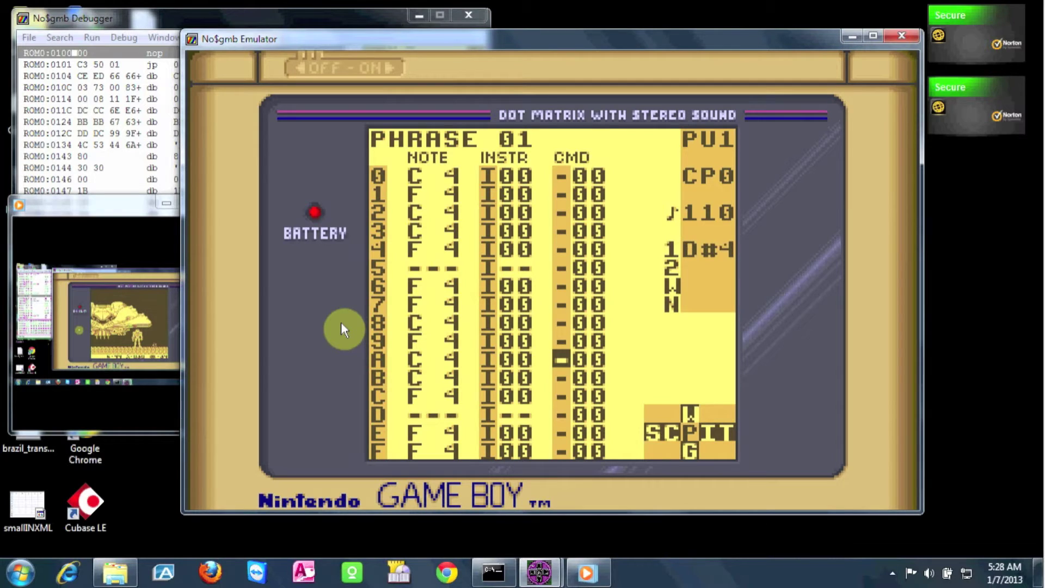
key("shift+Right")
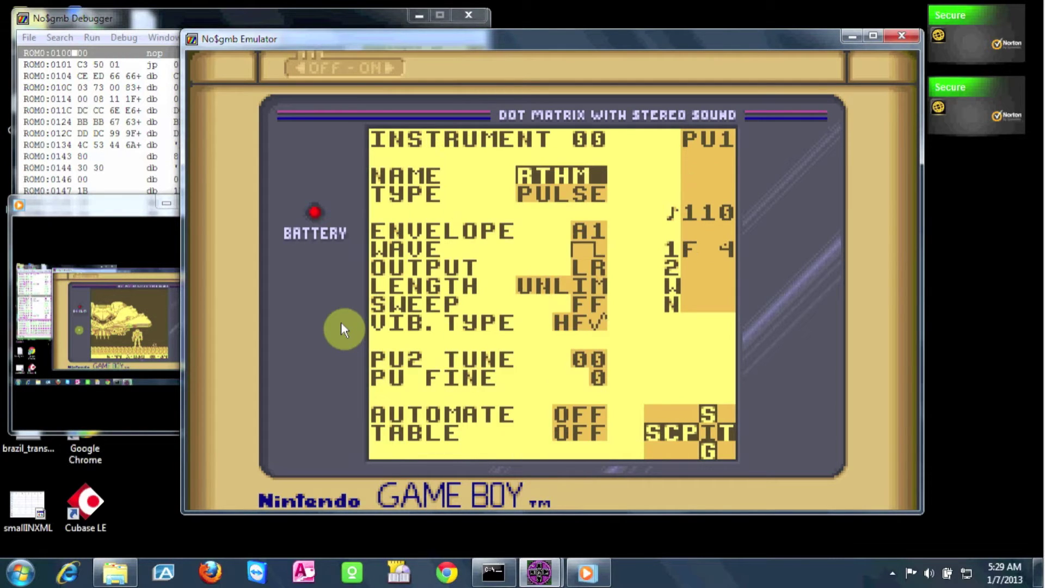
key("Down")
key("Down")
key("Down")
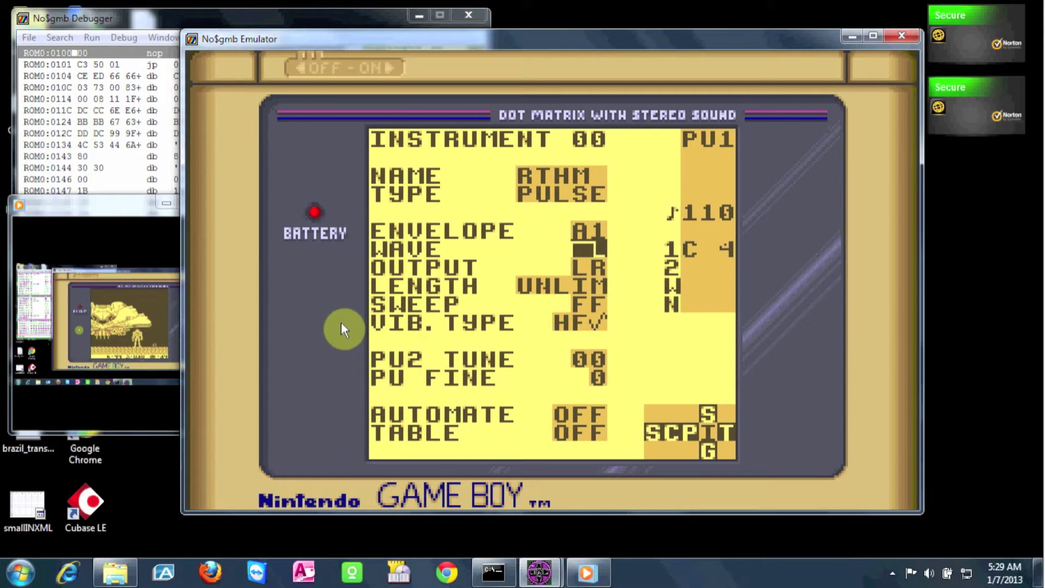
key("shift+Left")
key("shift+Left")
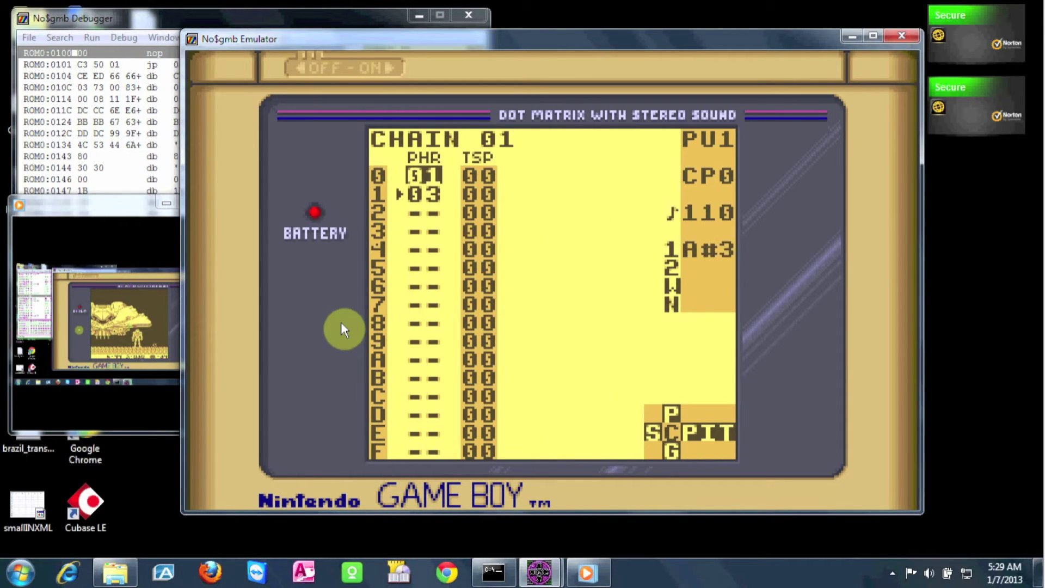
key("shift+Left")
Step: Open PU2 chain 03 and phrase 04, examining row 7's I02 instrument and E82 command
key("Right")
key("Right")
key("Left")
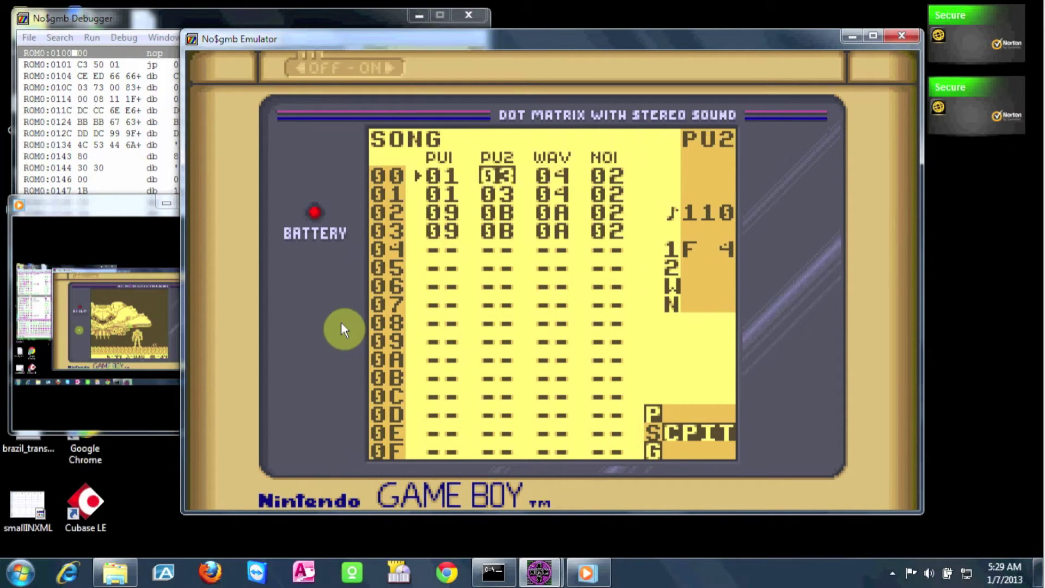
key("shift+Right")
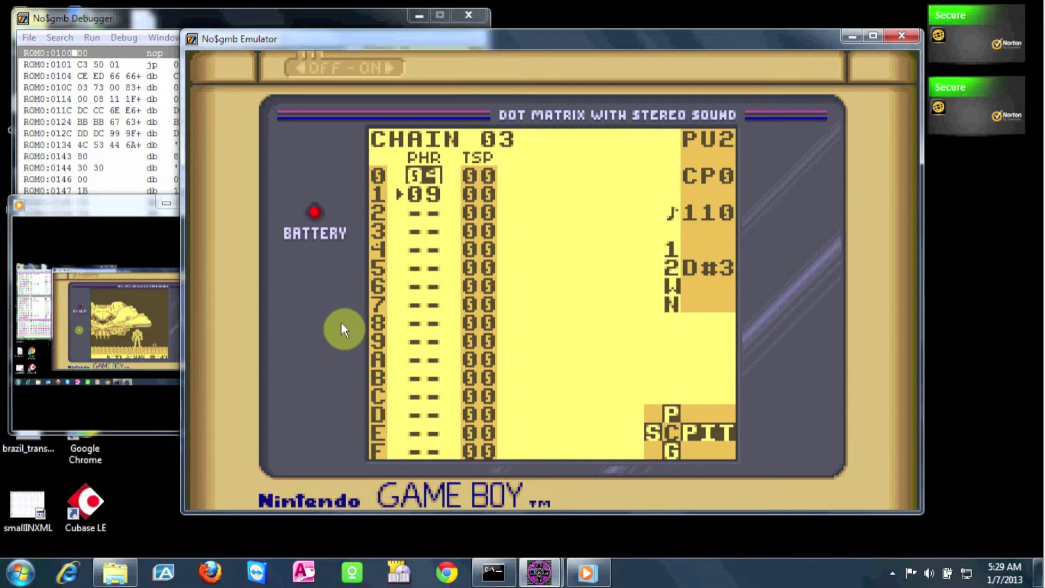
key("shift+Right")
key("Left")
key("Up")
key("Up")
key("Up")
key("Right")
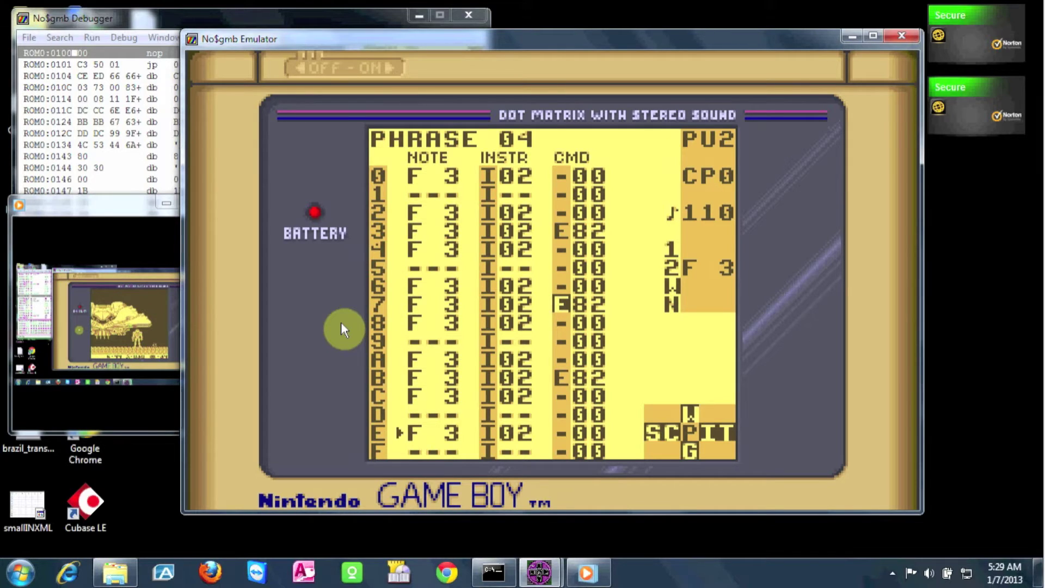
key("Left")
Step: Review instrument 02 MBASS's LENGTH and SWEEP settings, then return to the song at the WAV column
key("shift+Right")
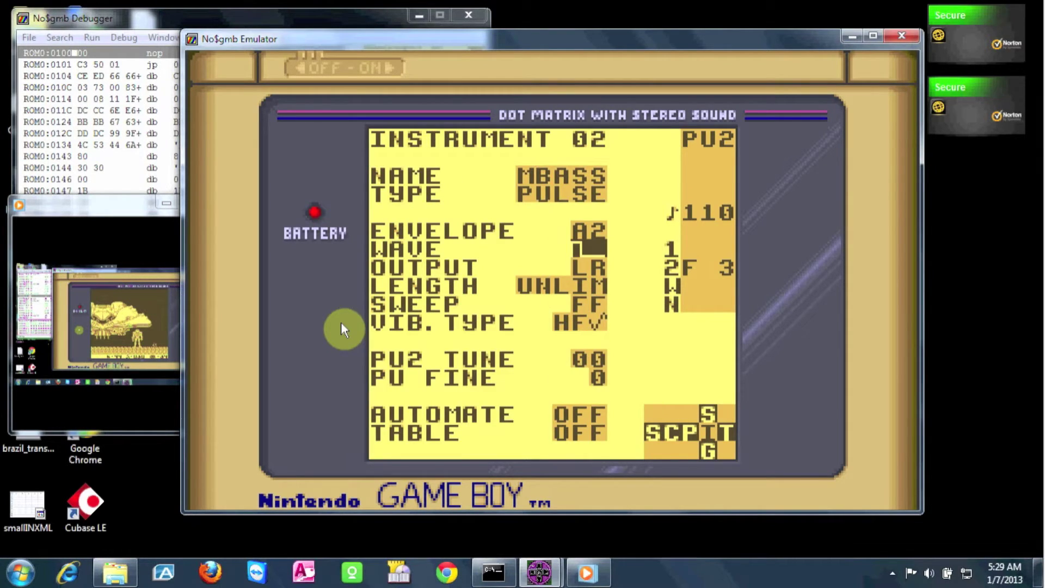
key("Down")
key("Down")
key("Down")
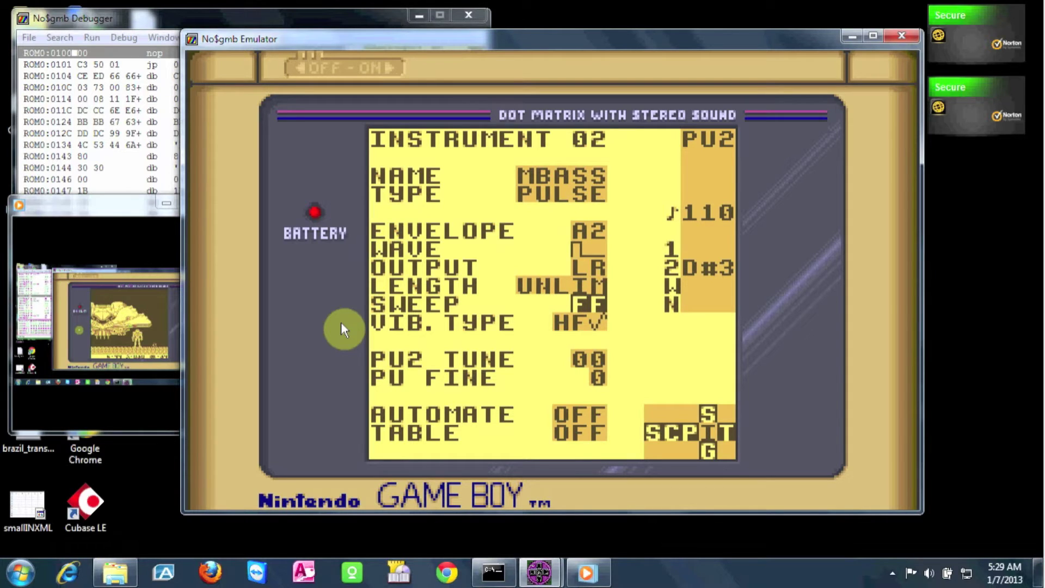
key("Up")
key("Up")
key("Up")
key("Up")
key("Up")
key("Down")
key("Down")
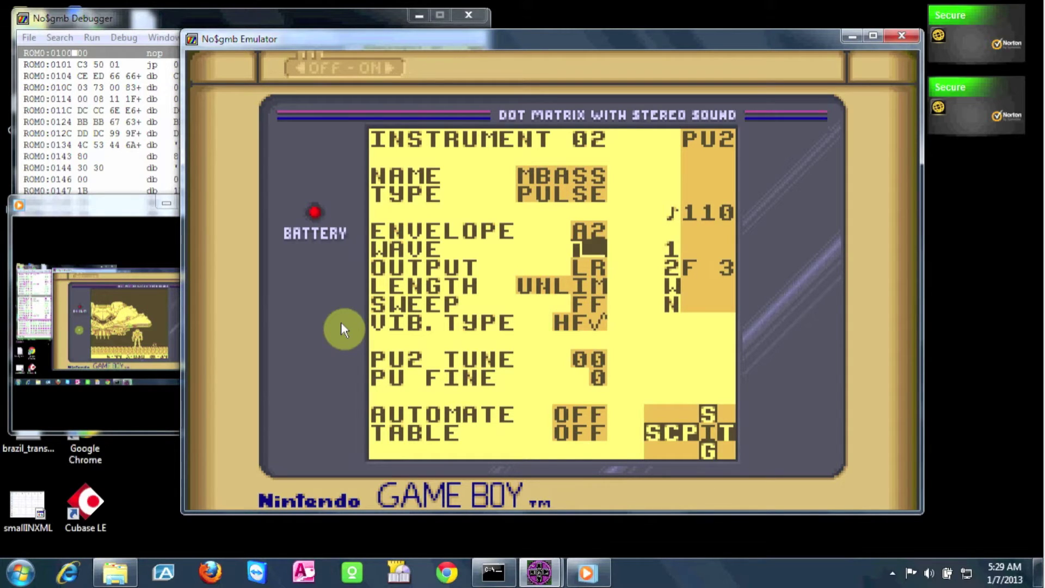
key("shift+Left")
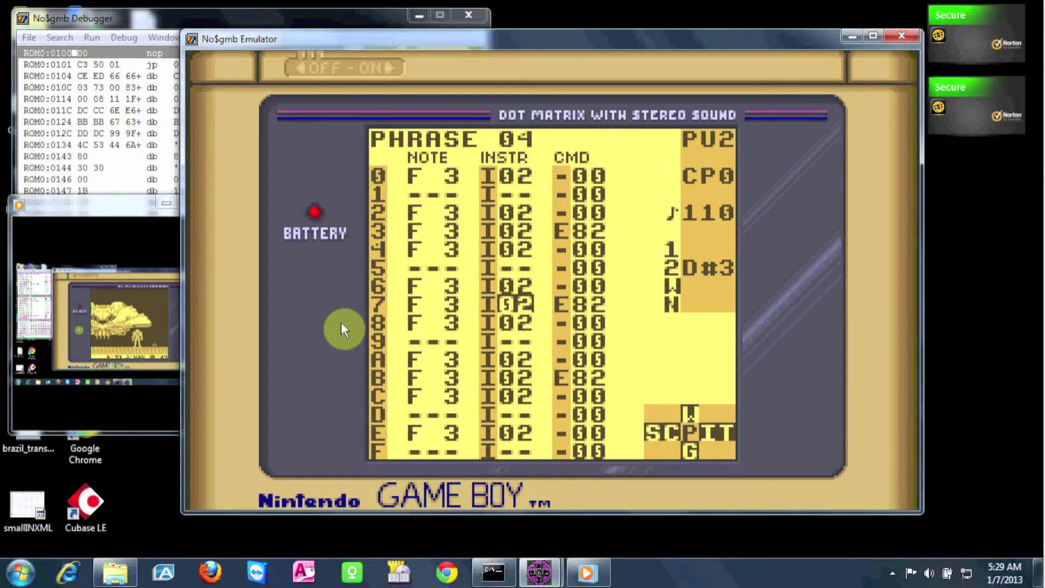
key("shift+Left")
key("shift+Left")
key("Right")
key("Right")
key("Left")
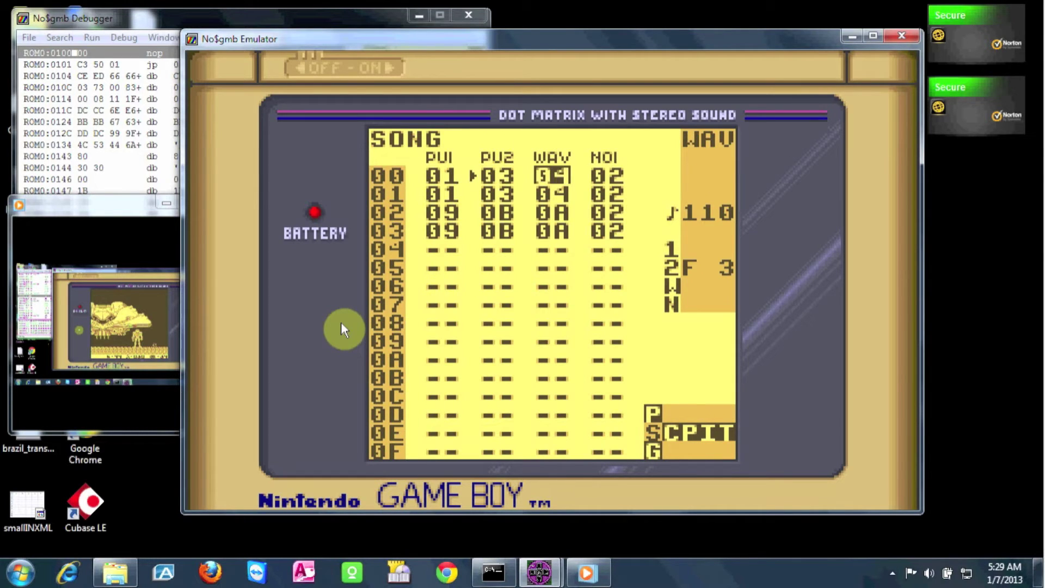
key("shift+Right")
key("Return")
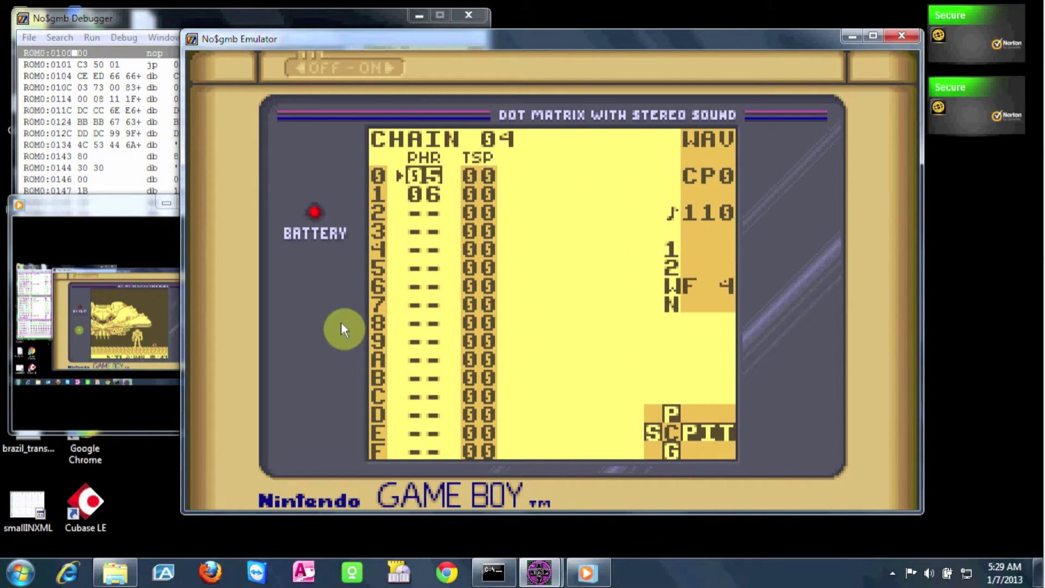
key("shift+Right")
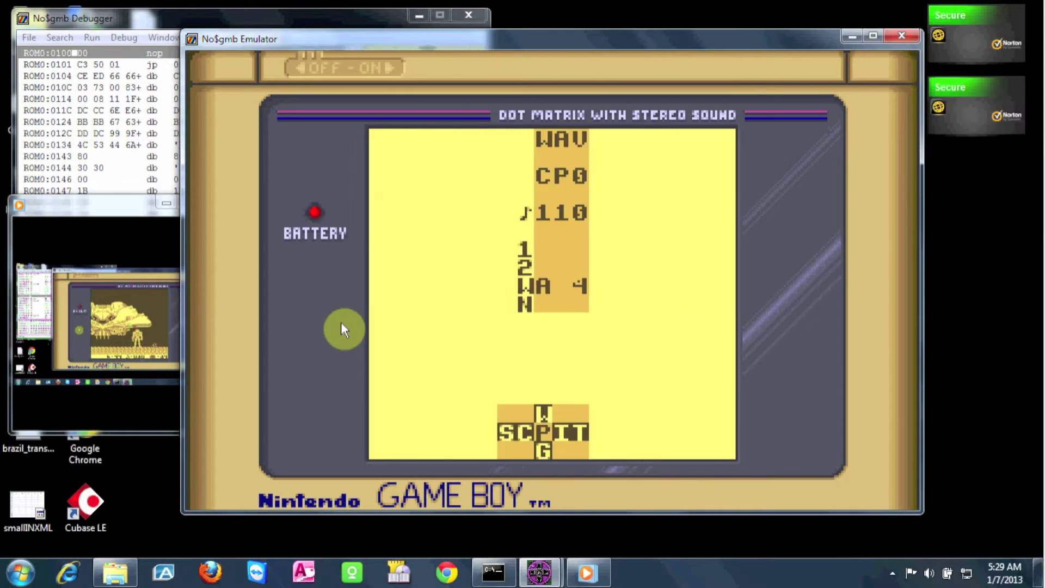
key("Up")
key("Up")
key("Up")
key("Up")
key("Up")
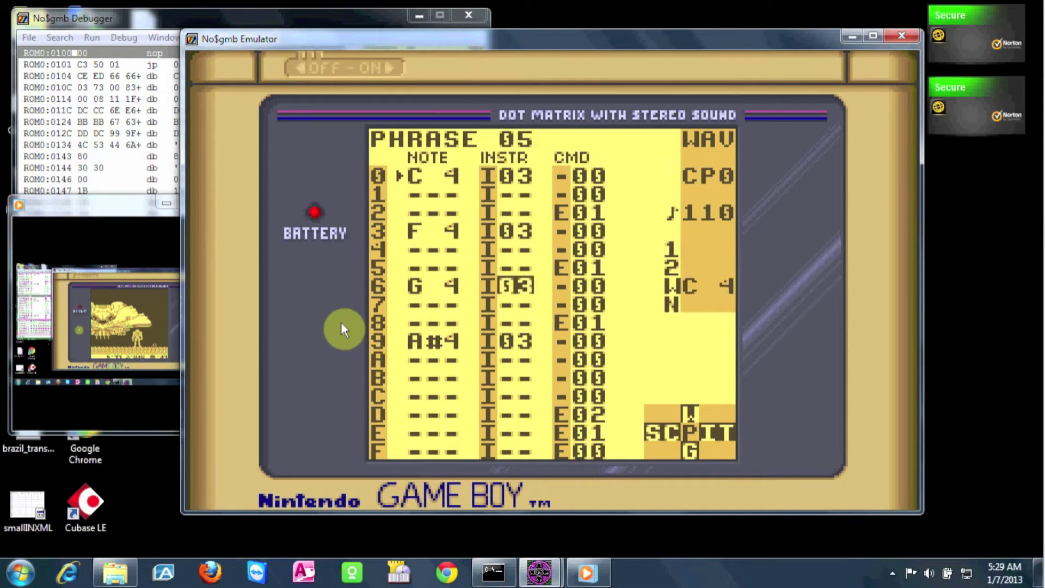
key("Right")
key("Down")
key("Down")
key("Down")
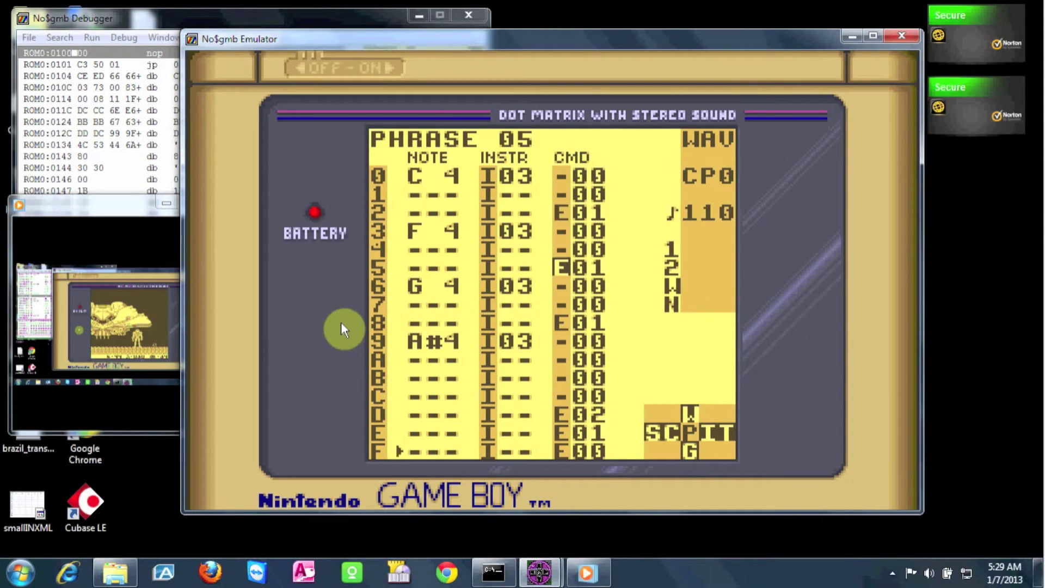
key("Down")
key("Down")
key("Down")
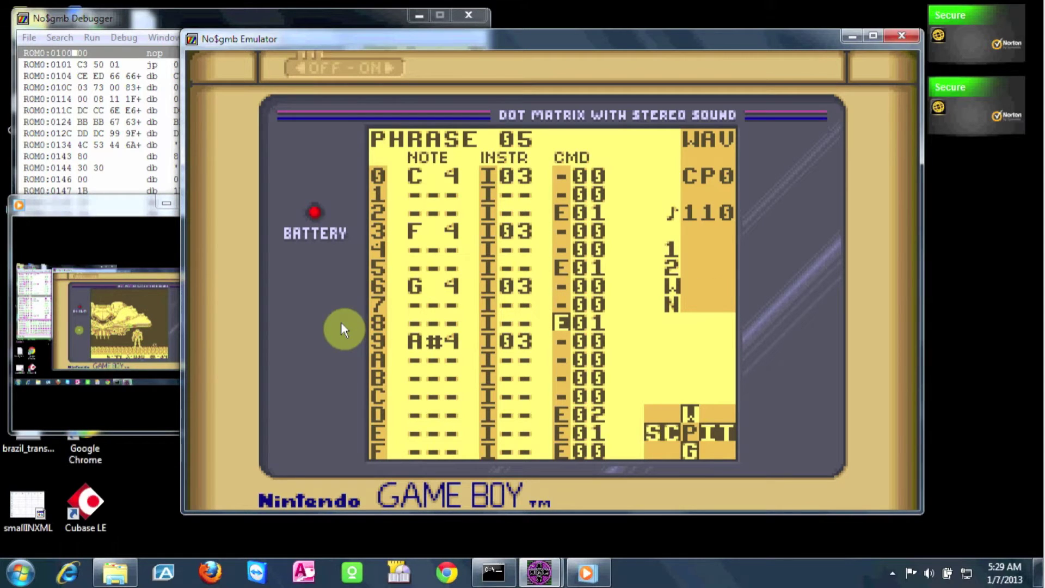
key("Left")
key("Left")
key("Down")
key("Right")
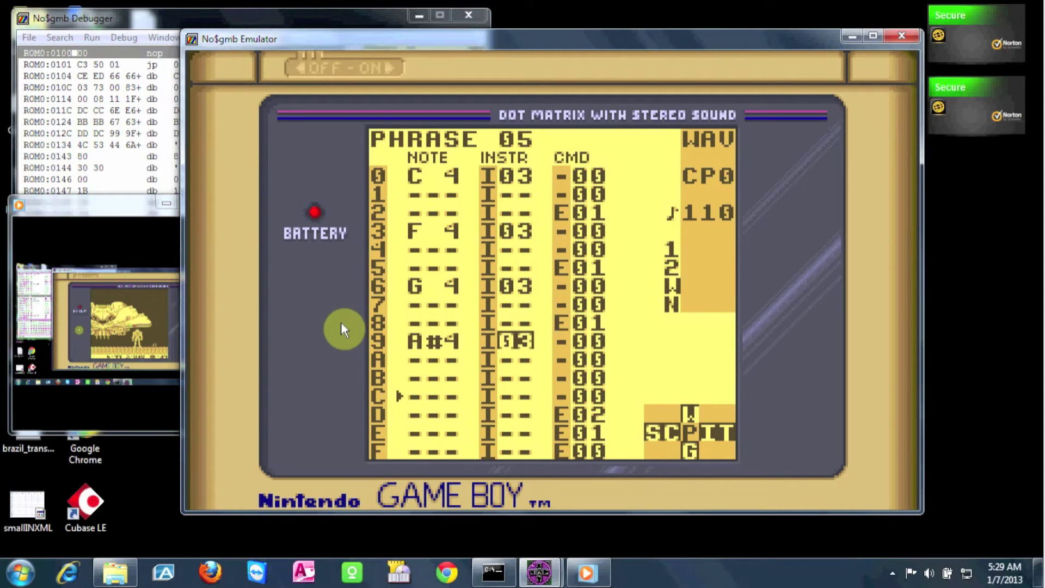
key("shift+Right")
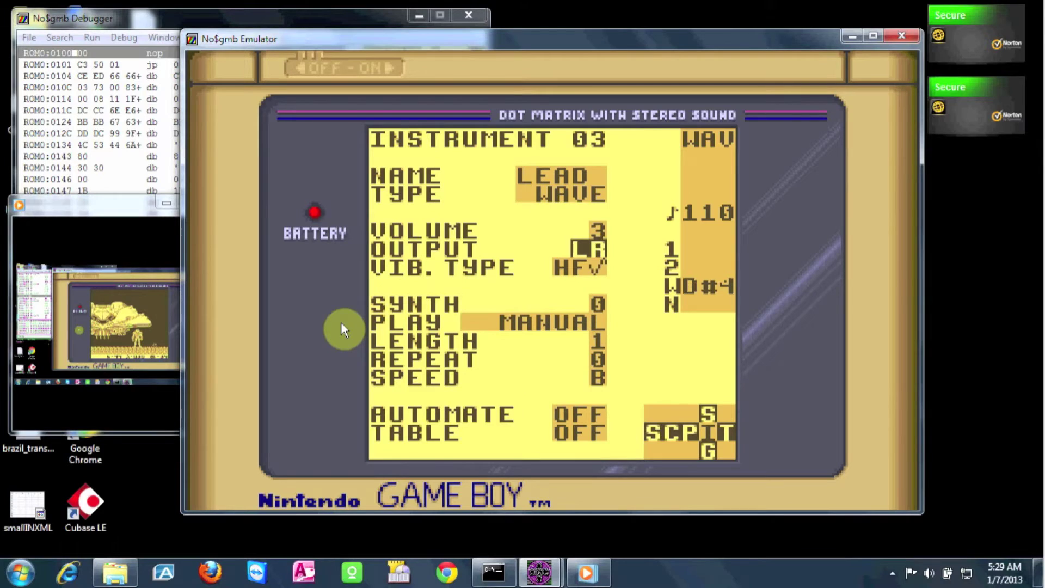
key("Down")
key("Down")
key("Down")
key("Down")
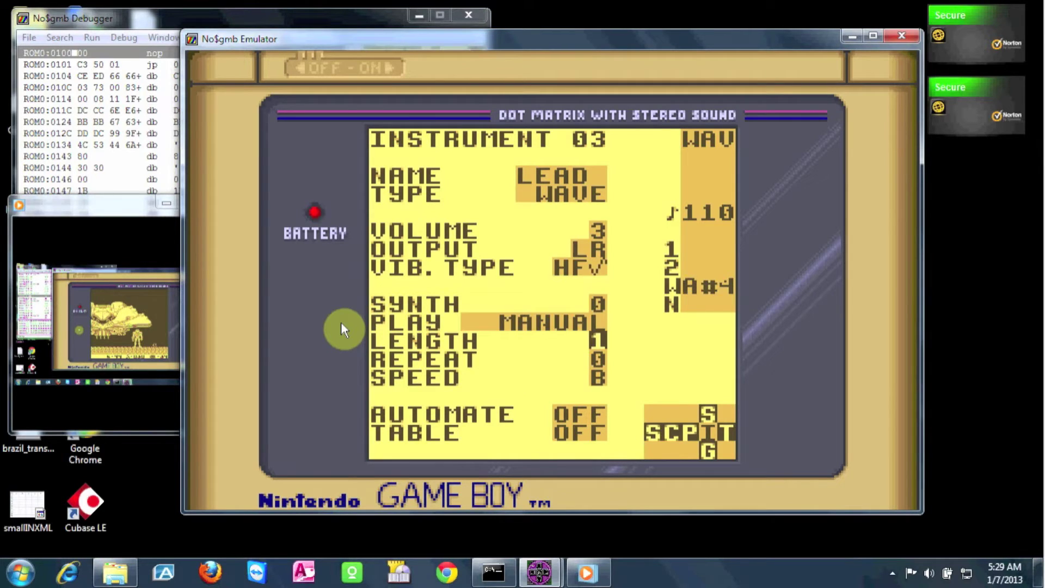
key("Up")
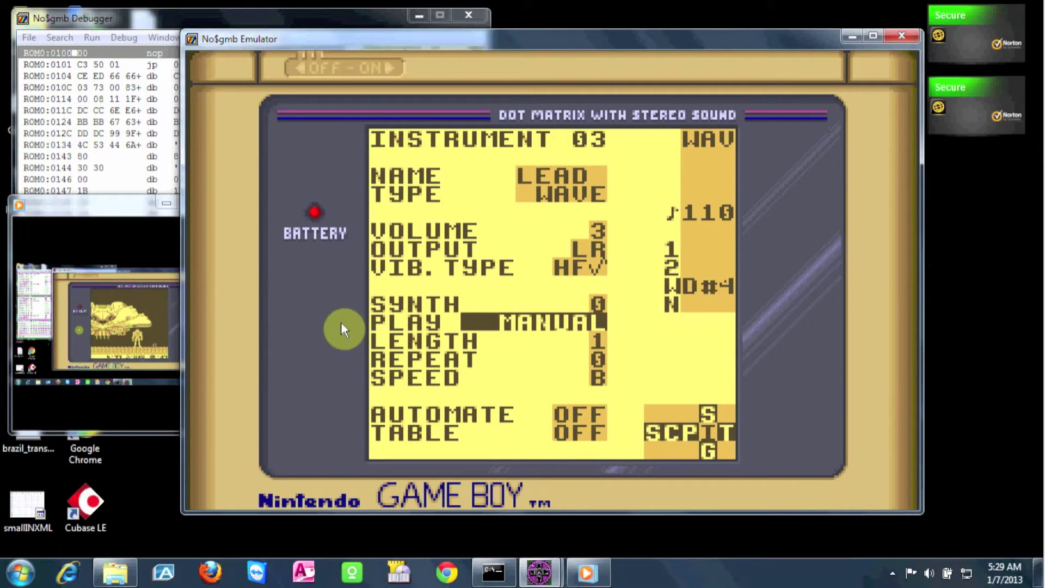
key("Down")
key("Down")
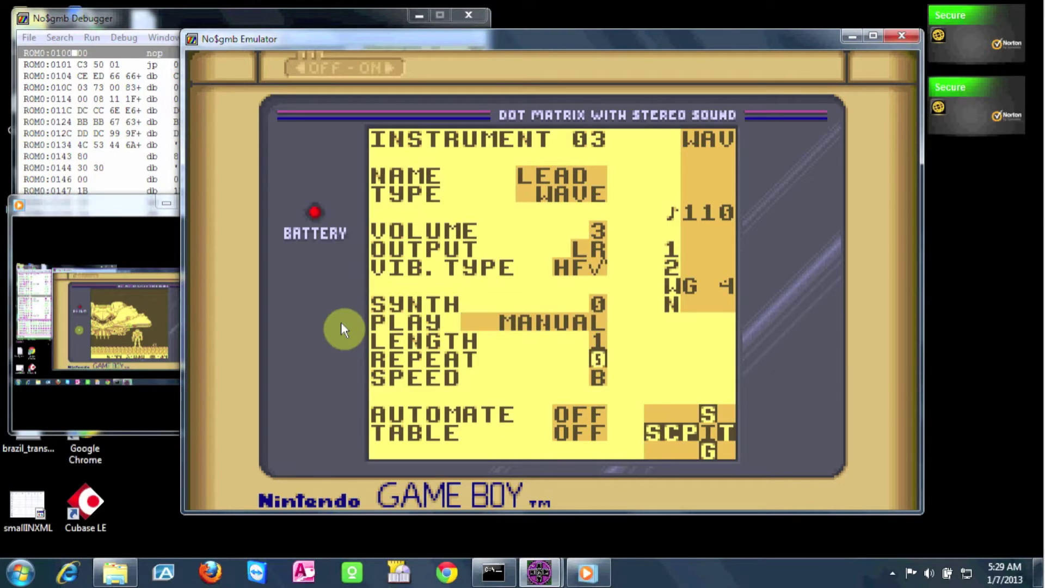
key("Down")
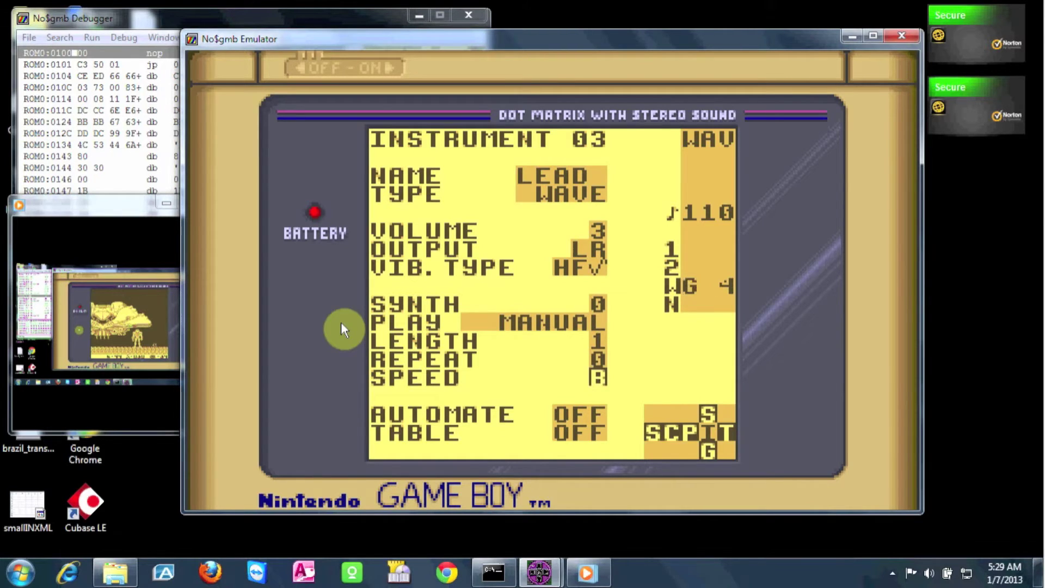
key("BackSpace+Up")
key("Down")
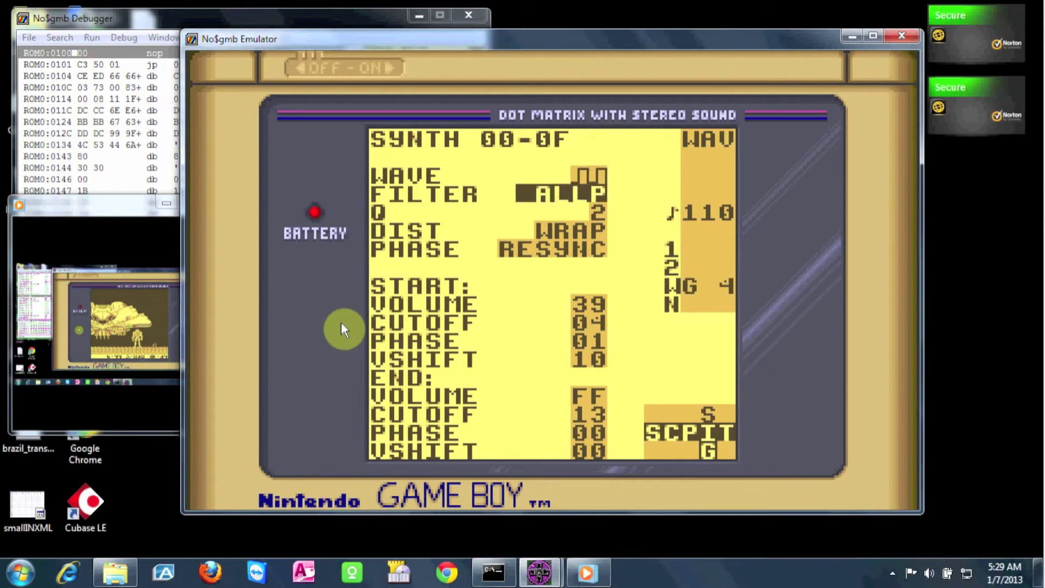
key("Down")
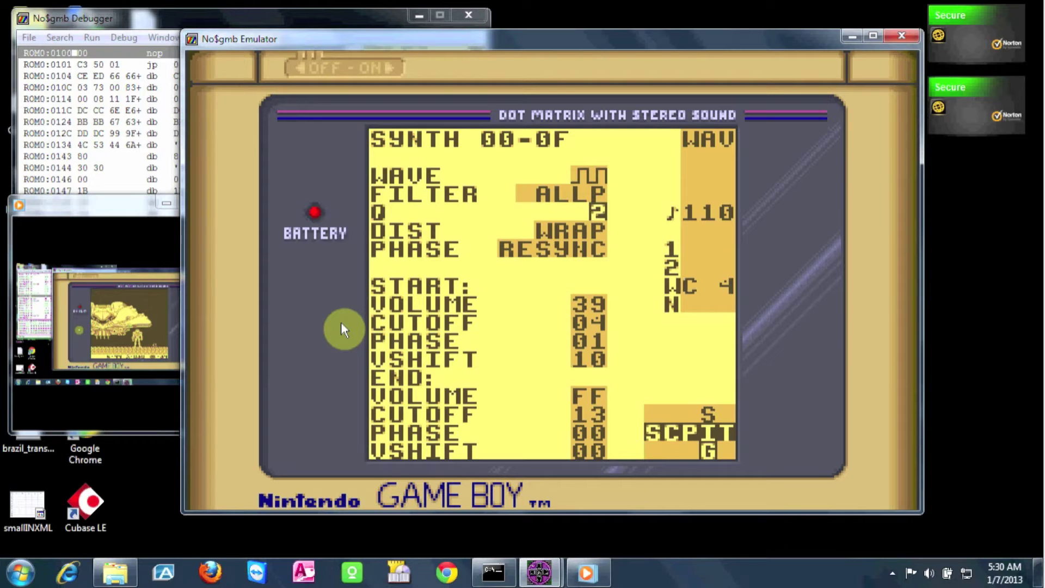
key("shift+Down")
key("shift+Down")
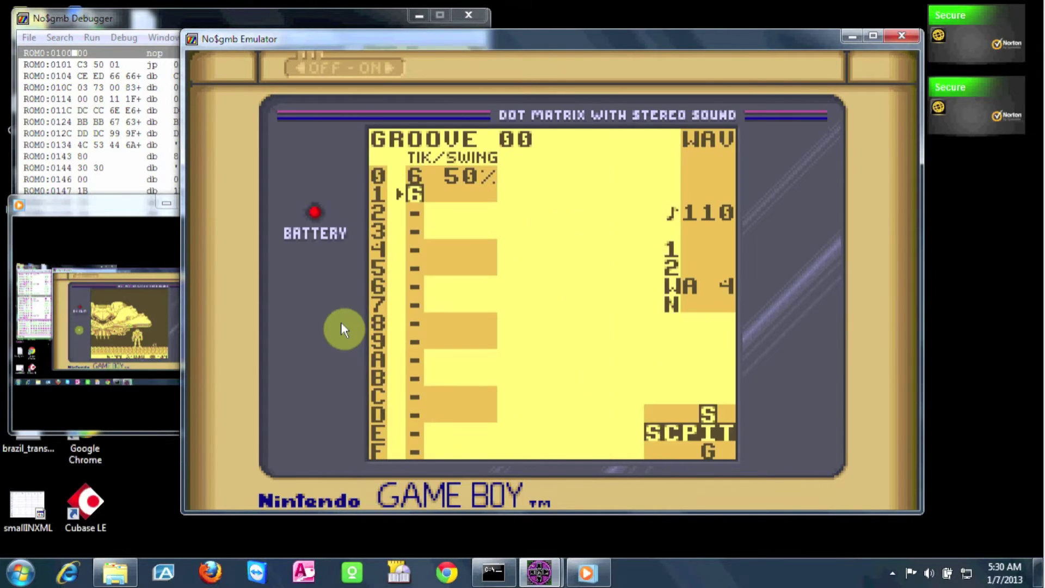
key("shift+Up")
key("shift+Left")
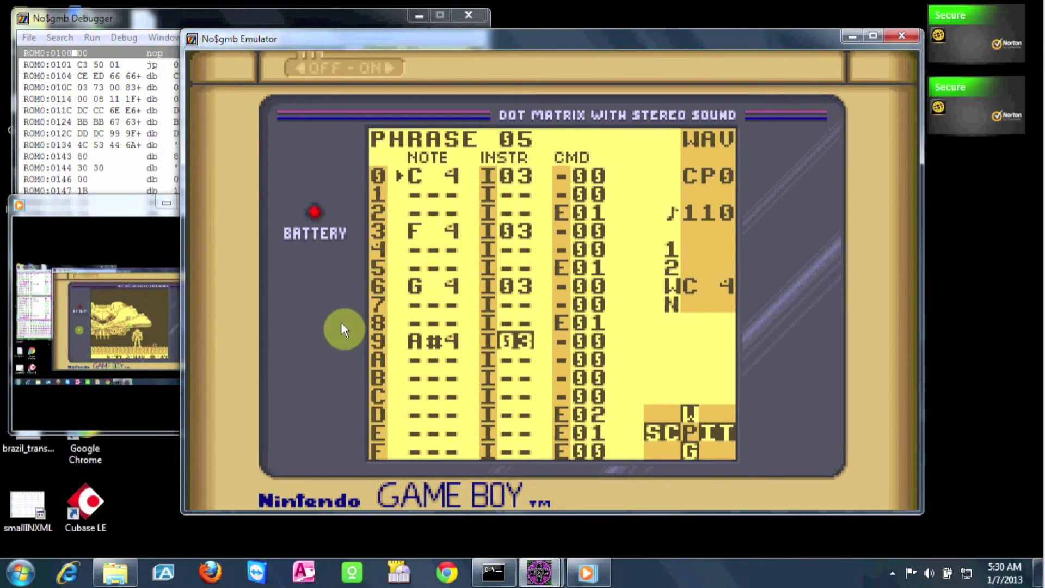
key("shift+Left")
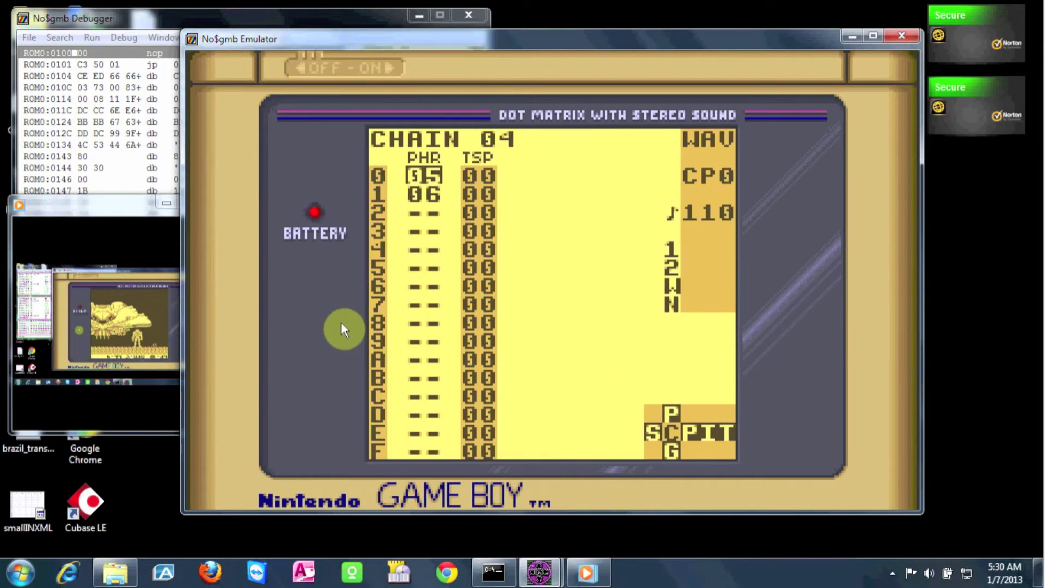
key("shift+Left")
Step: Open NOI chain 02 and phrase 02, then inspect instrument 04 DRUM's envelope
key("Right")
key("shift+Right")
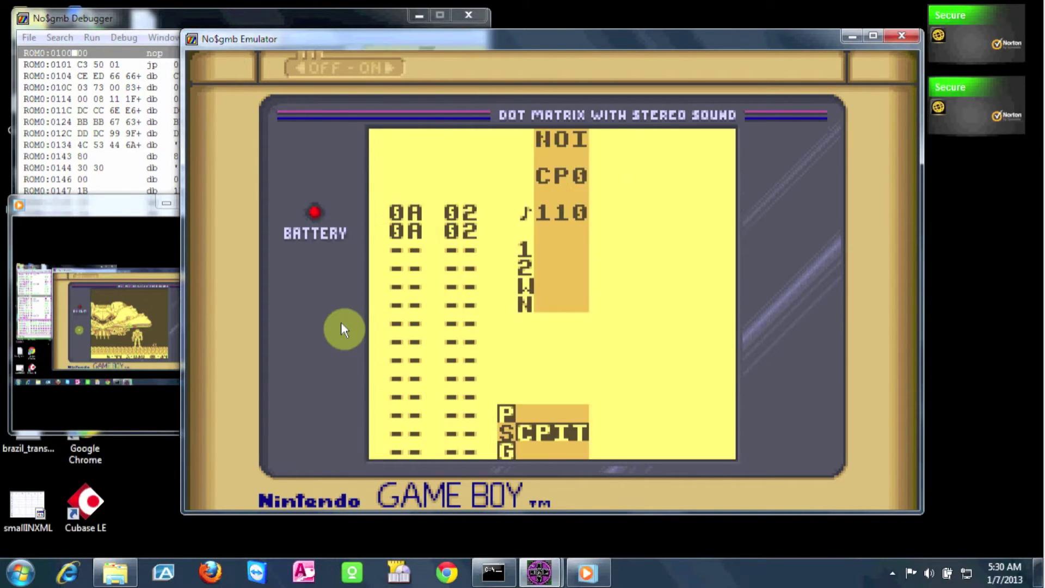
key("shift+Right")
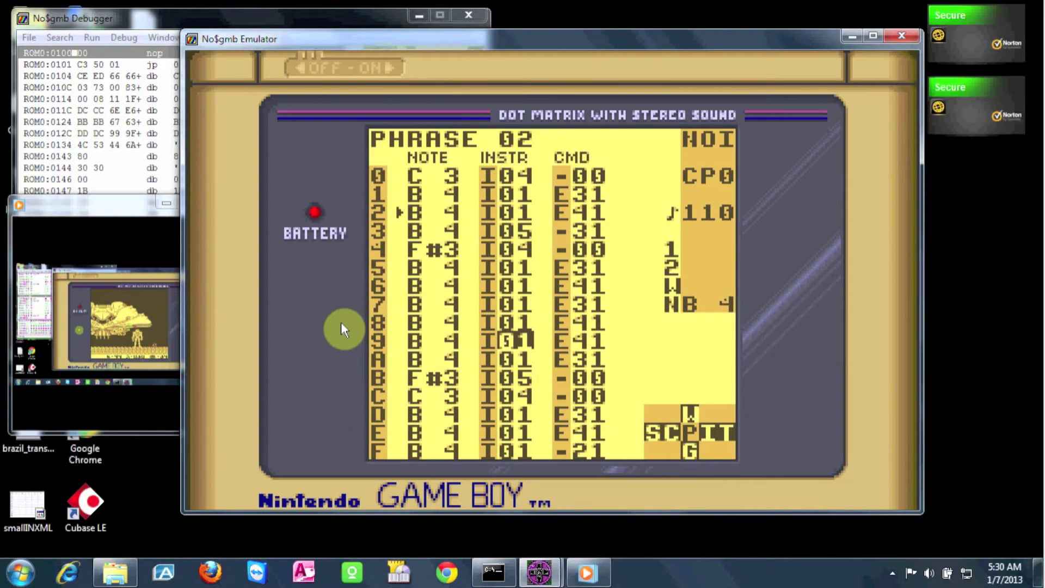
key("Up")
key("Up")
key("Up")
key("Up")
key("Up")
key("Up")
key("Up")
key("Up")
key("Up")
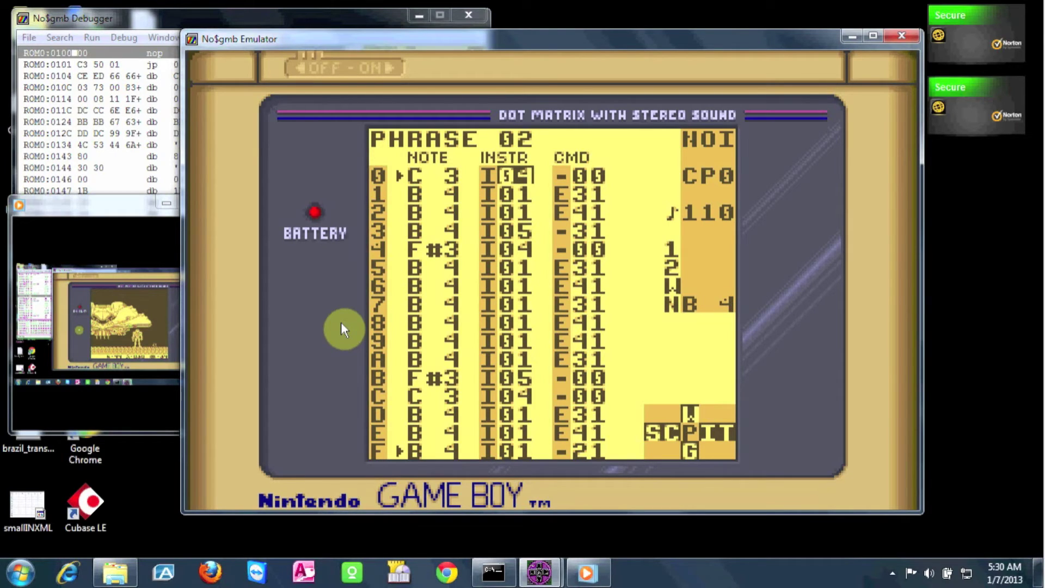
key("shift+Right")
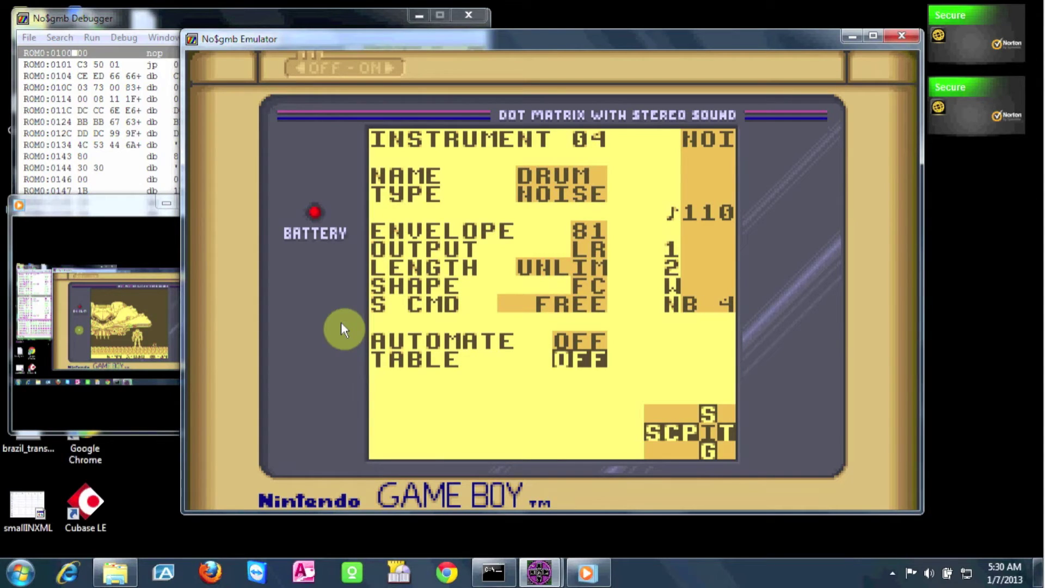
key("Up")
key("Up")
key("Up")
key("Up")
key("Up")
key("Up")
key("Up")
key("Down")
Step: View noise instrument 01 HHAT, then return to phrase 02 at row 4
key("shift+Left")
key("Down")
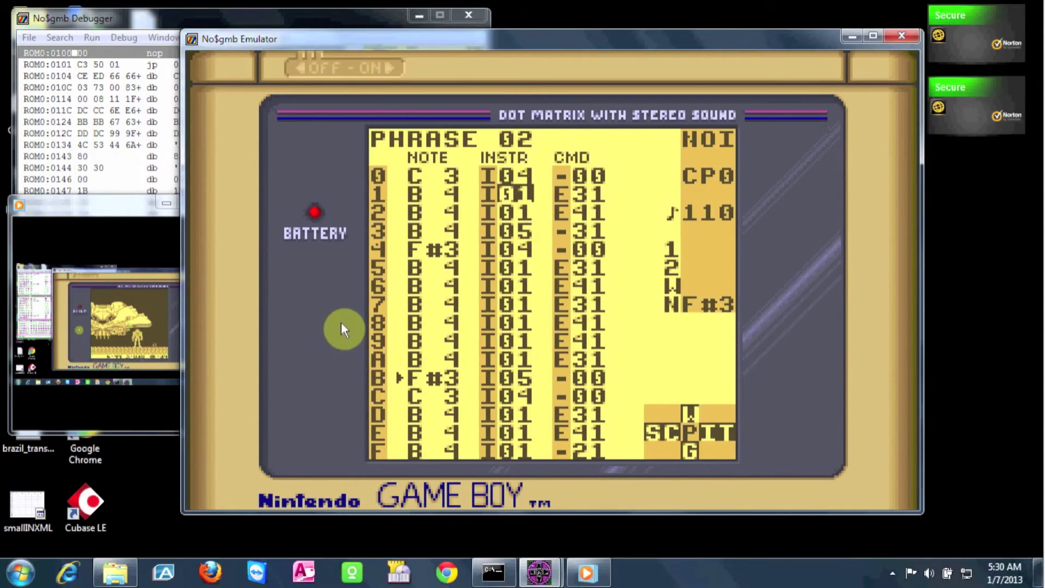
key("shift+Right")
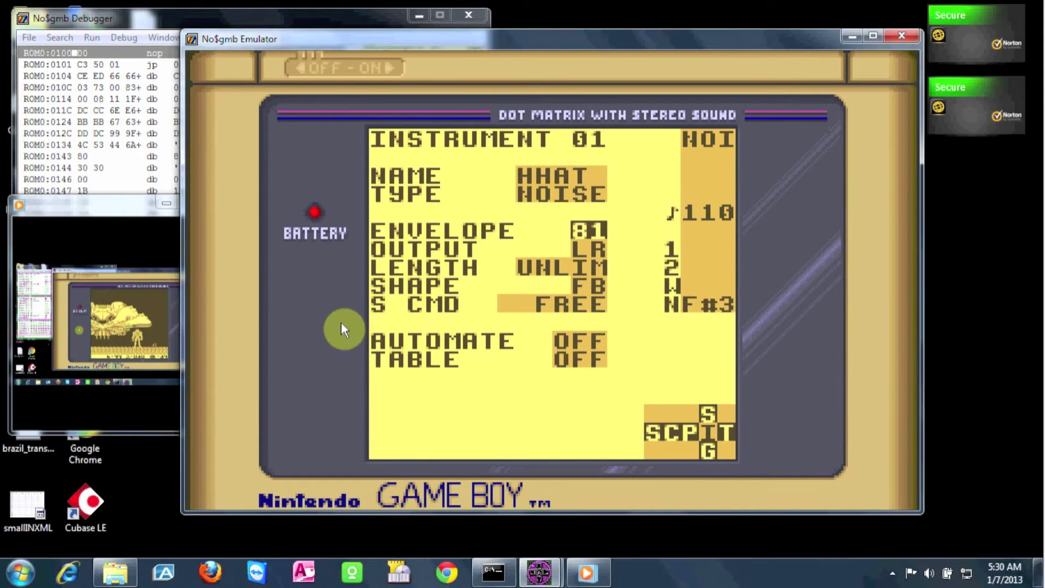
key("shift+Left")
key("Down")
key("Down")
key("Down")
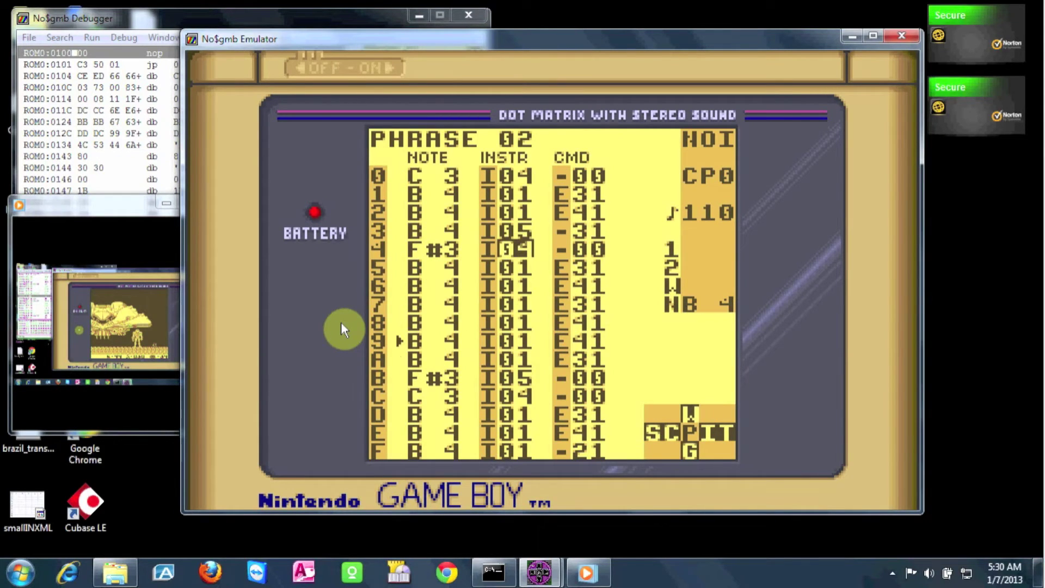
Step: Glance at WAVE 00, open instrument 05 BD from row 3, then return to the song overview
key("shift+Up")
key("shift+Down")
key("Up")
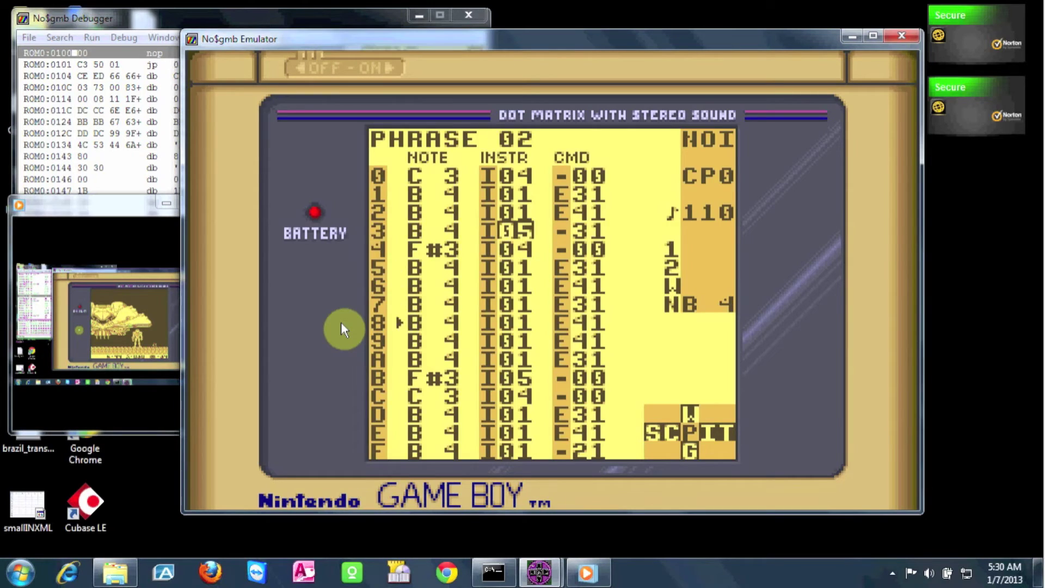
key("shift+Right")
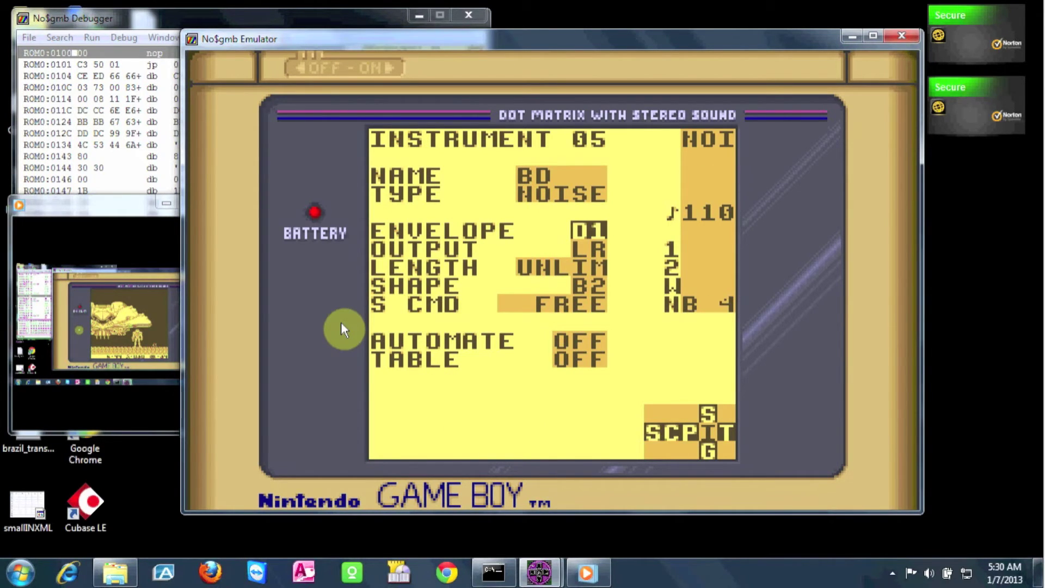
key("shift+Left")
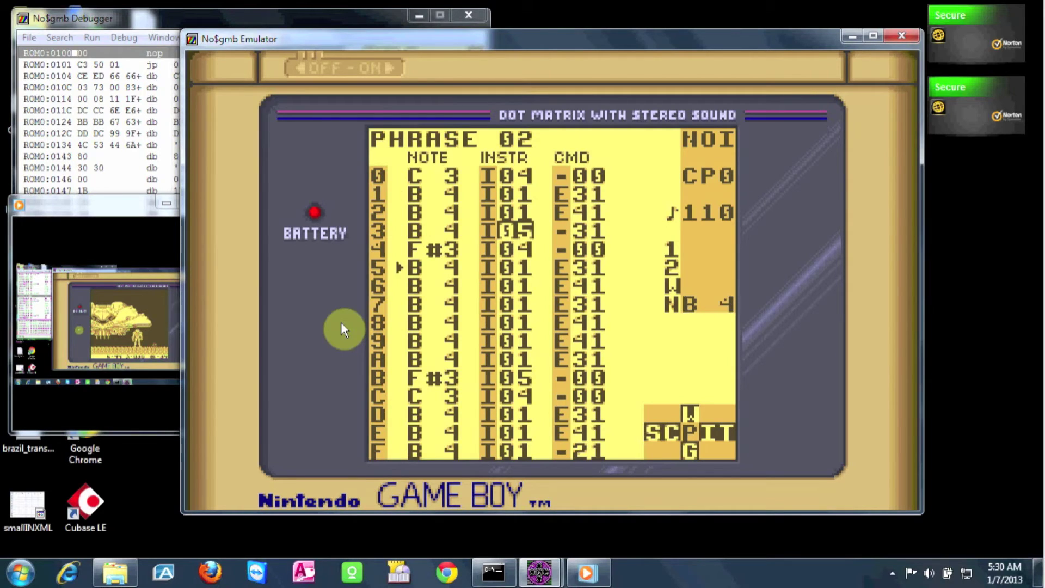
key("shift+Left")
key("shift+Left")
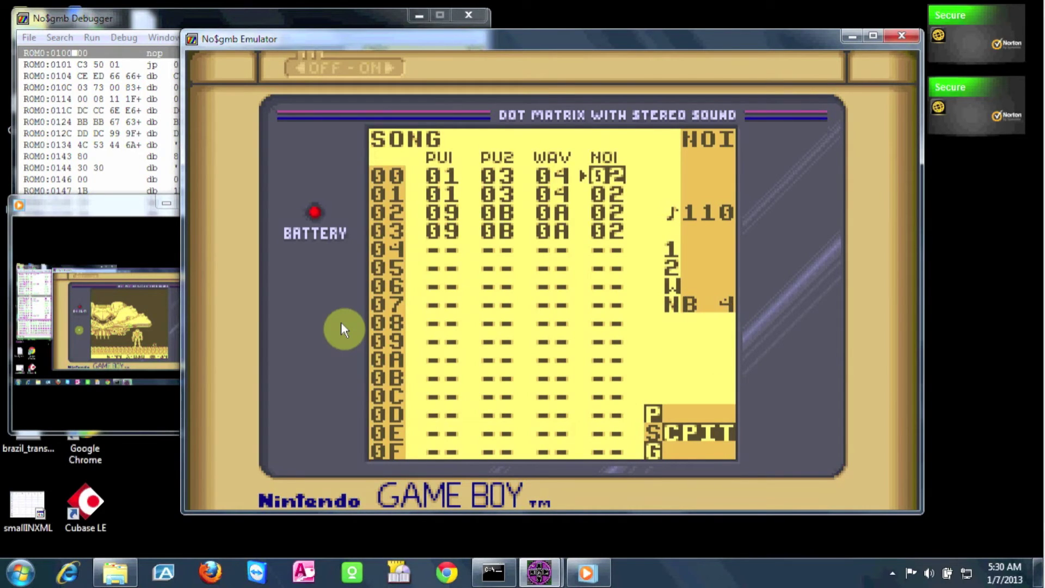
Step: Play and stop the song, then enter PU1's chain 09, which lists phrase 0A twice
key("Return")
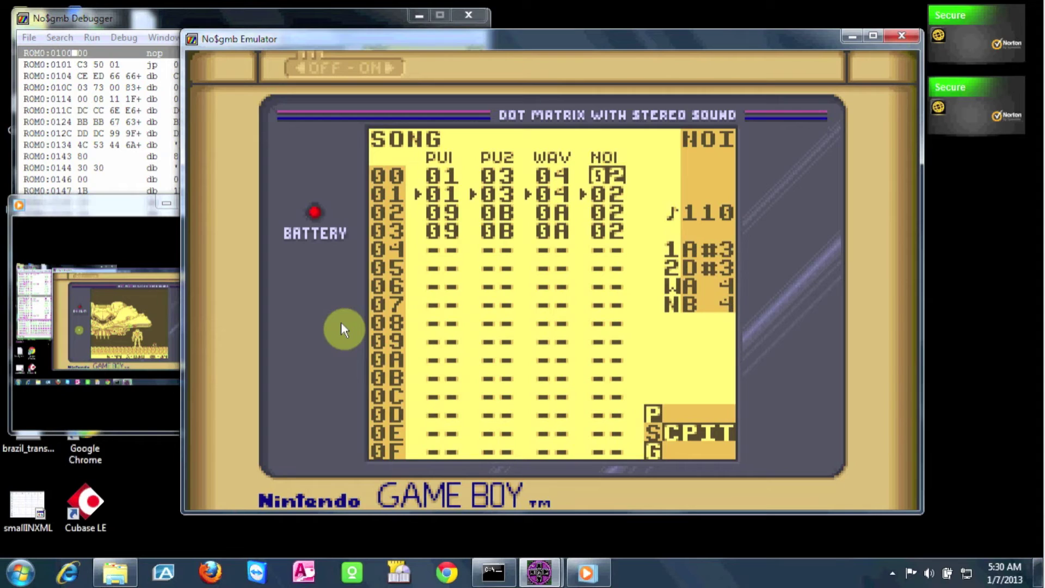
key("Return")
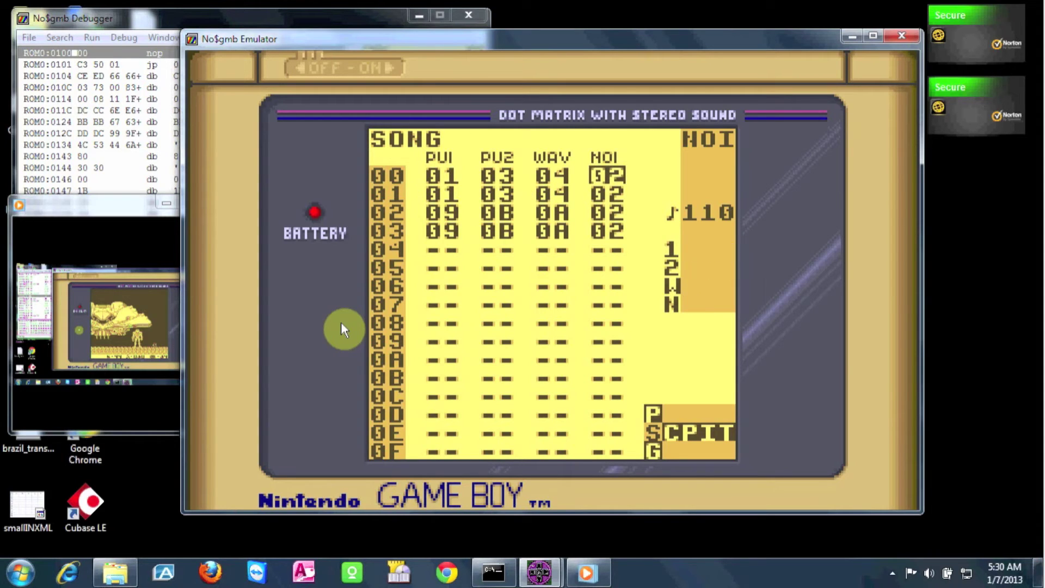
key("Down")
key("Down")
key("Left")
key("Left")
key("Left")
key("shift+Right")
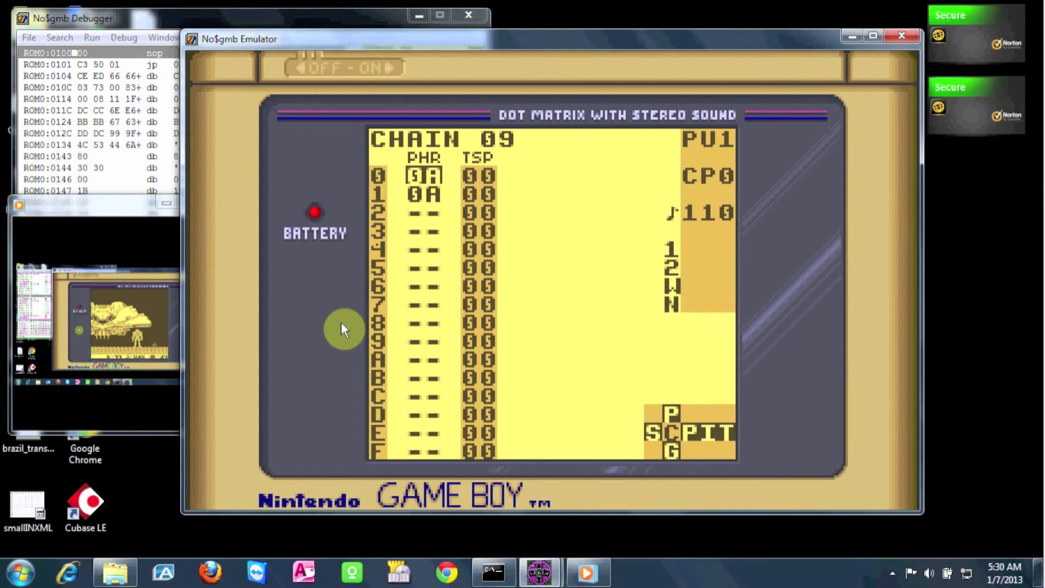
Step: Open PU1 phrase 0A from chain 09 and return to the song overview
key("shift+Right")
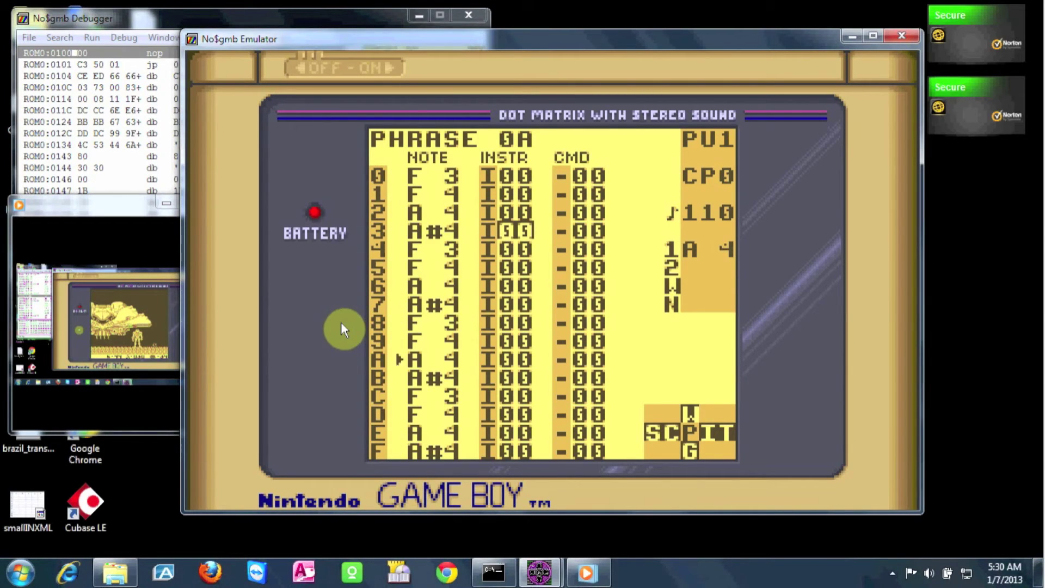
key("shift+Left")
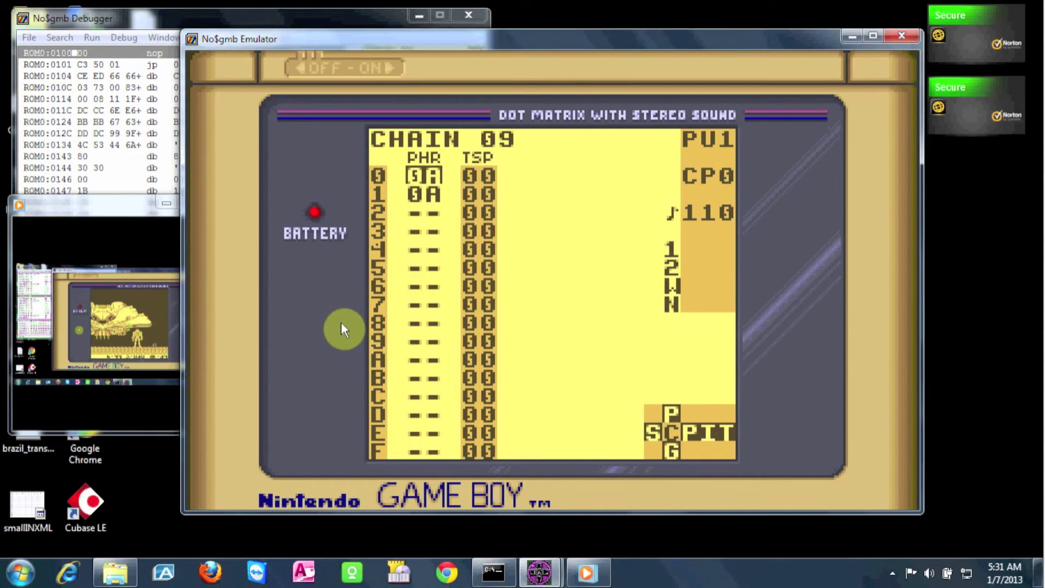
key("shift+Left")
Step: Open WAV chain 0A's phrase 0B, then return to the song at PU2 row 02
key("Right")
key("Right")
key("shift+Right")
key("shift+Right")
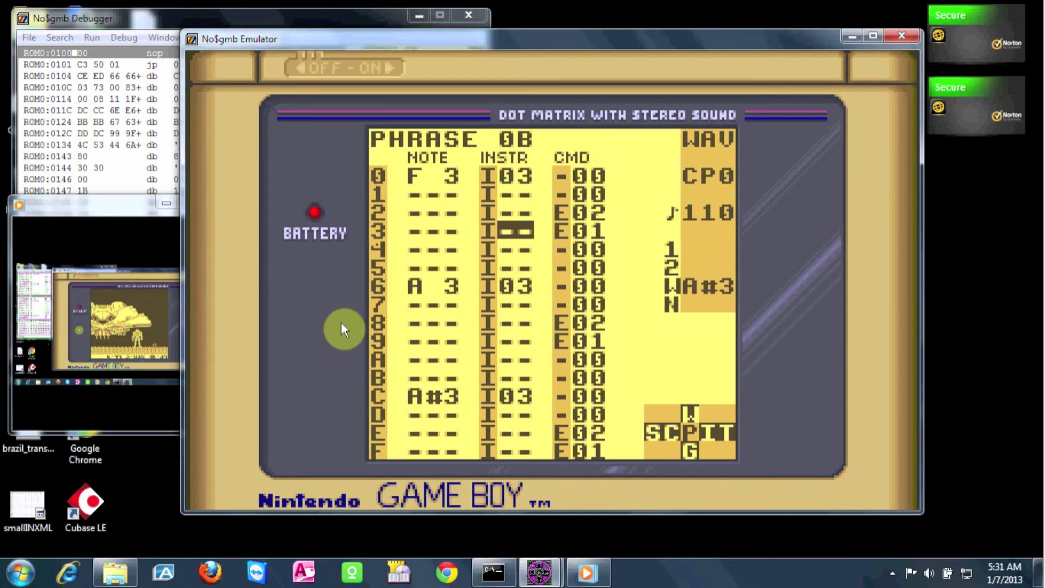
key("shift+Left")
key("shift+Left")
key("Left")
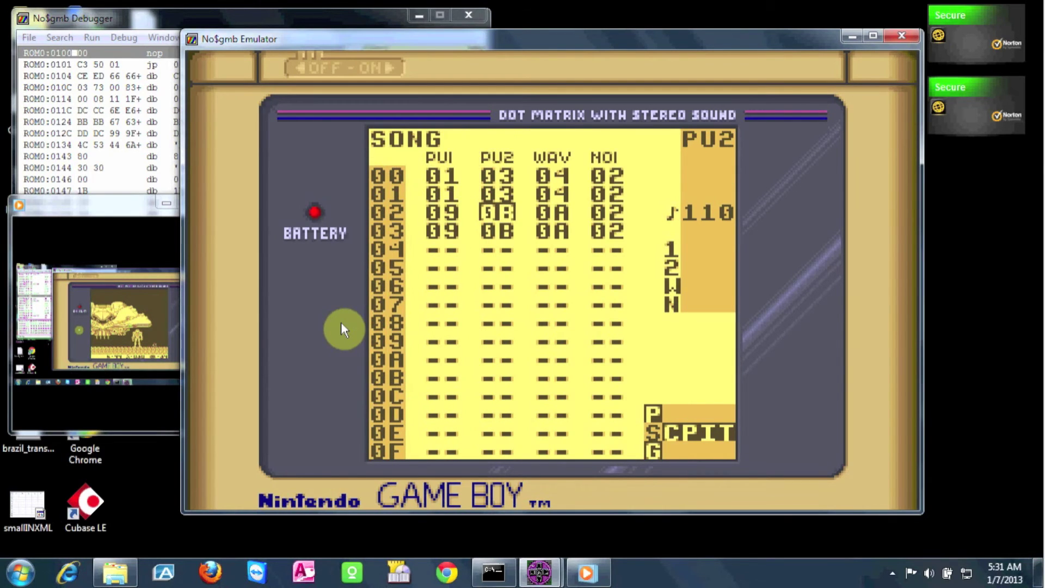
Step: Reach instrument 06 ARP via PU2 chain 0B and phrase 0D, and check its TABLE 03 setting
key("shift+Right")
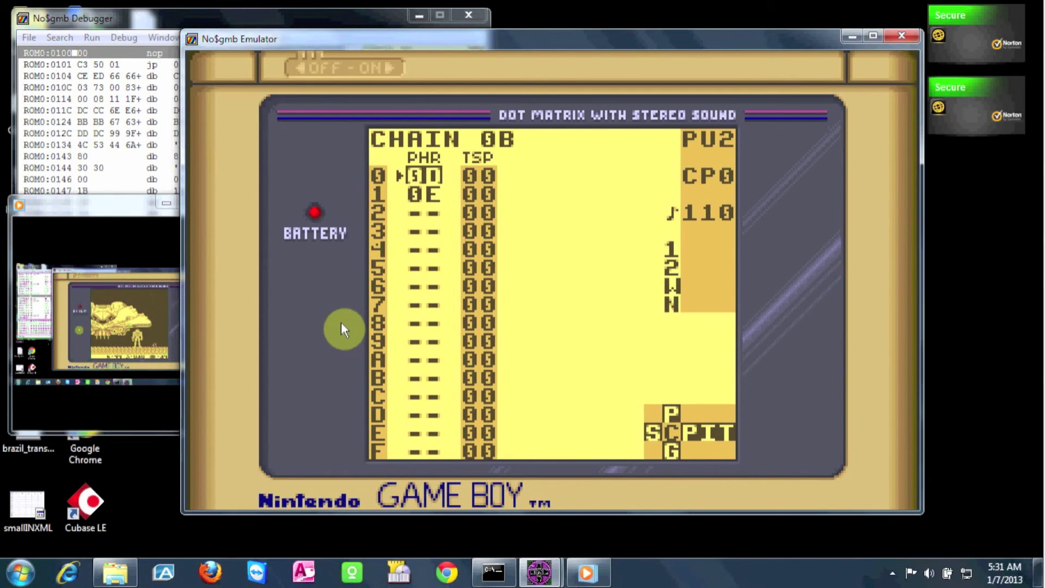
key("shift+Right")
key("Up")
key("Up")
key("Up")
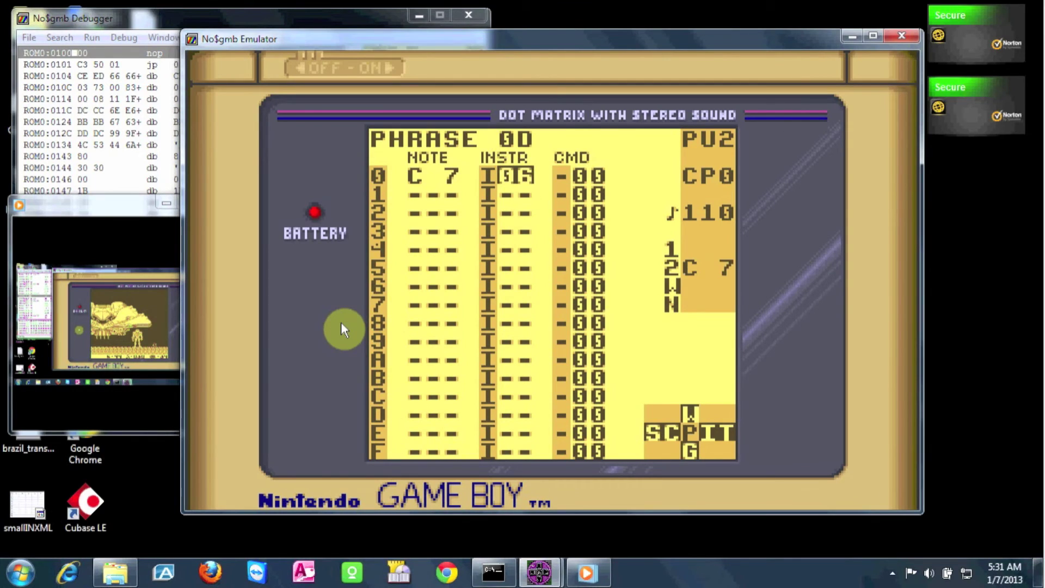
key("shift+Right")
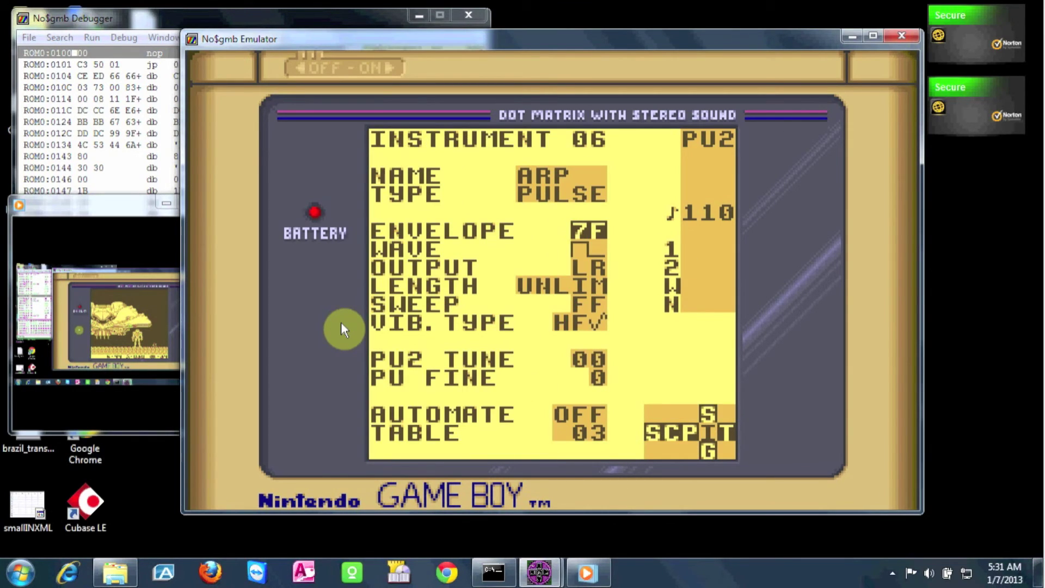
key("Down")
key("Down")
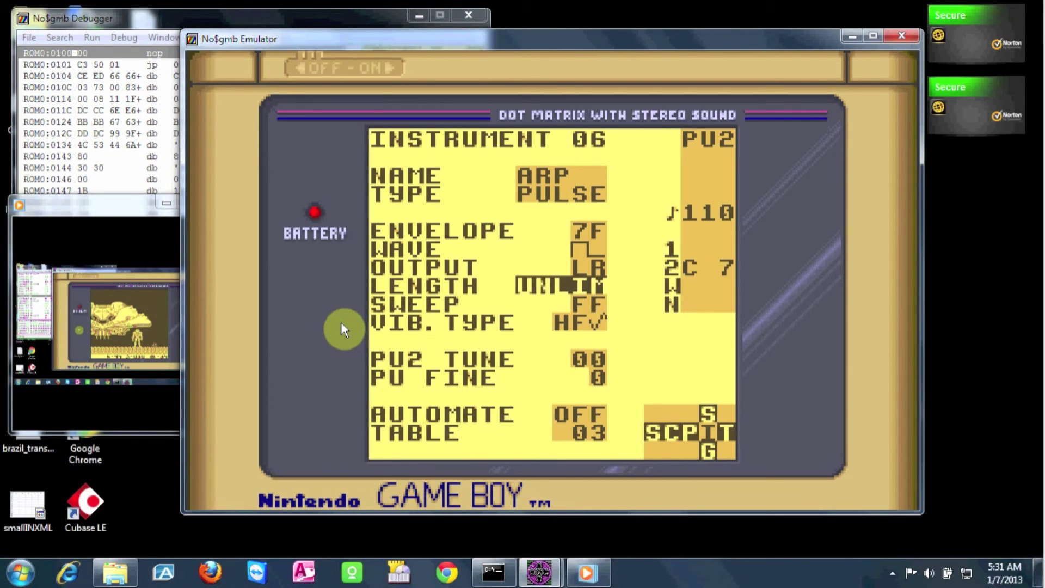
key("Down")
key("Down")
key("Down")
key("Down")
key("Down")
key("Down")
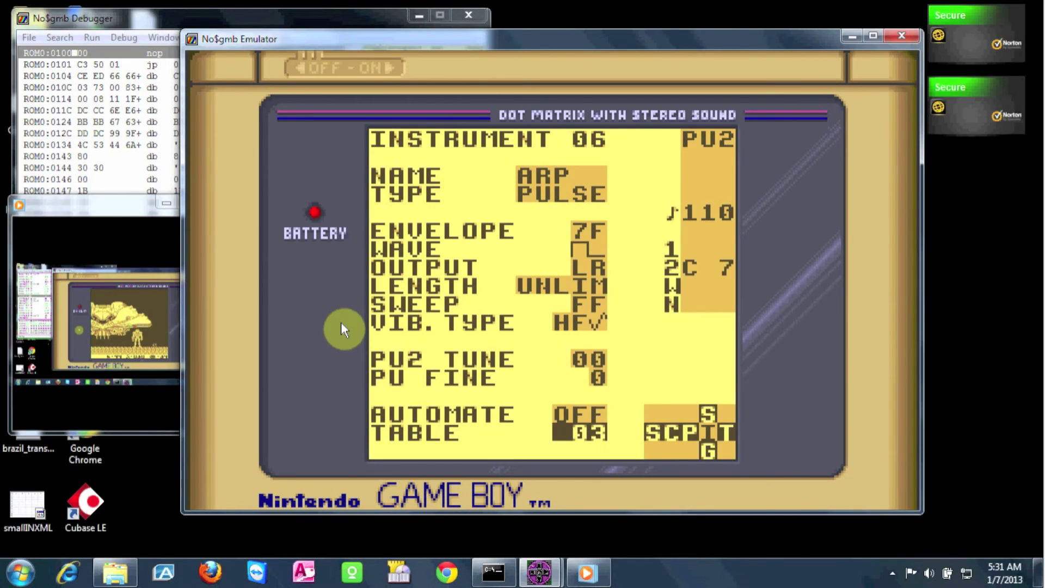
Step: Inspect table 03's E51 commands and transposes down to row A, then return to instrument 06
key("shift+Right")
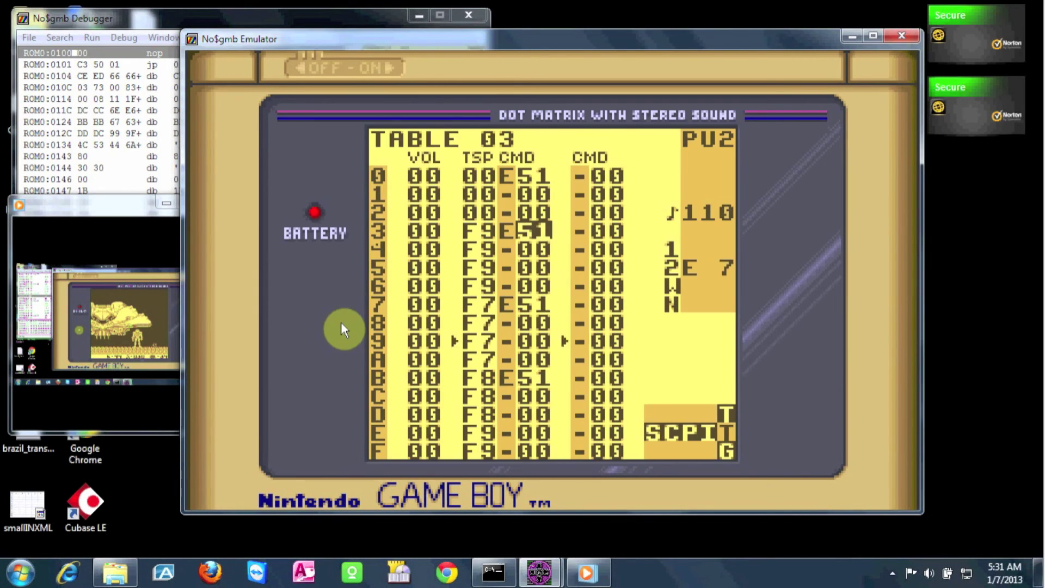
key("Down")
key("Down")
key("Down")
key("Down")
key("Down")
key("Down")
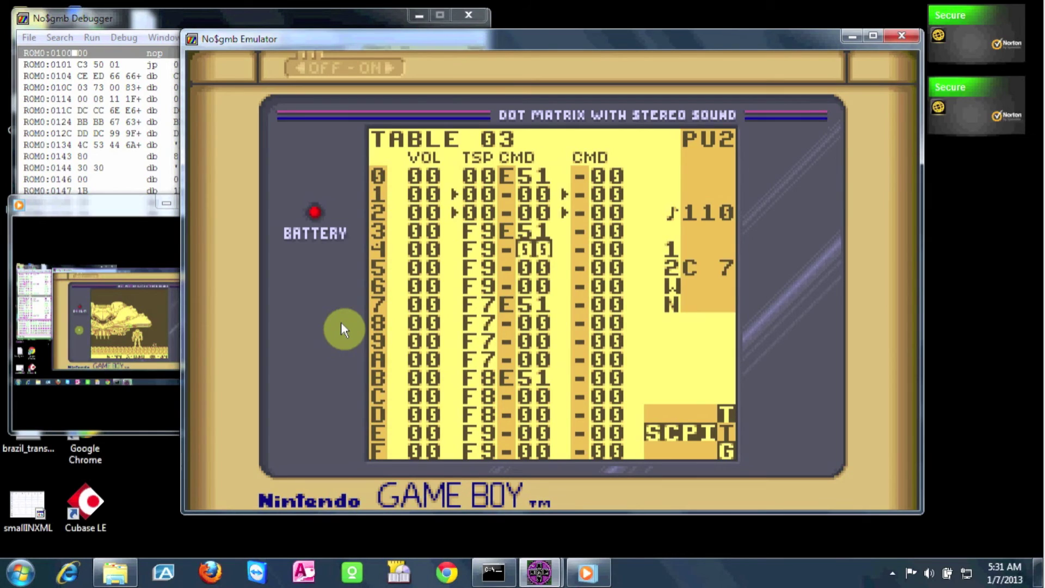
key("Down")
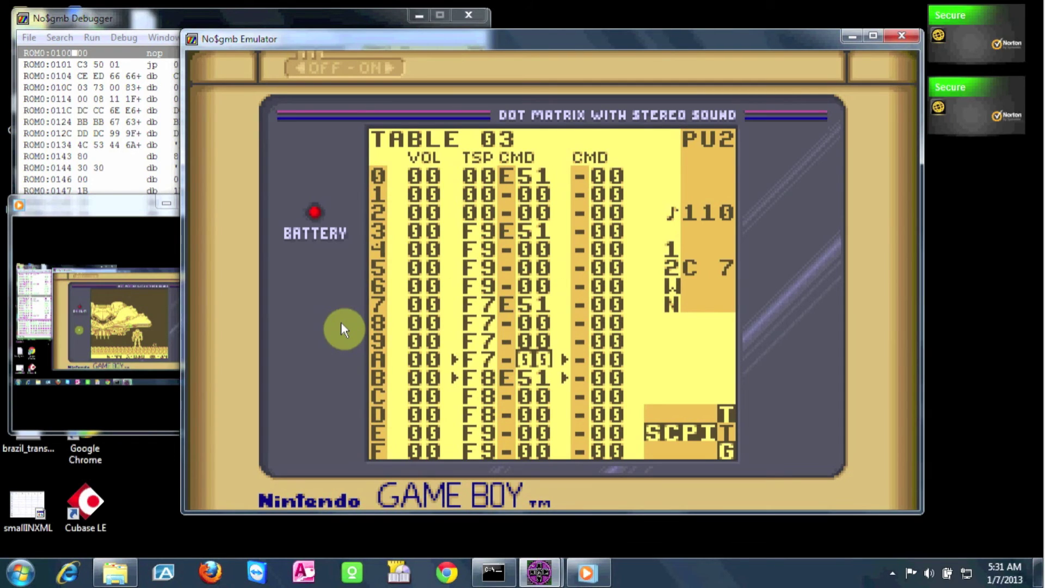
key("shift+Left")
key("shift+Left")
key("shift+Left")
key("shift+Left")
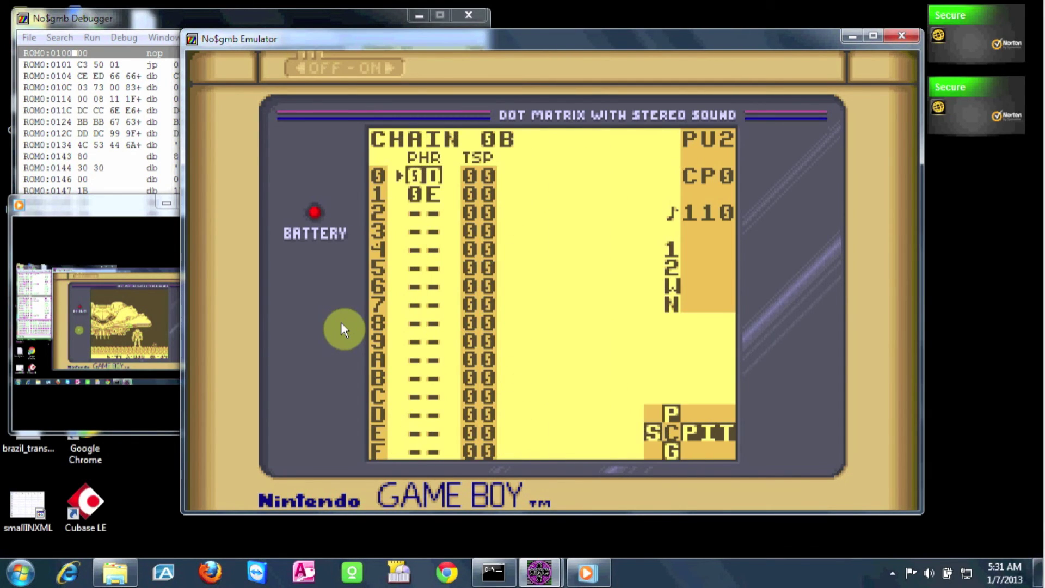
Step: Play the song from PU1 row 00, then view the Project screen with tempo 110
key("Up")
key("Up")
key("Left")
key("Return")
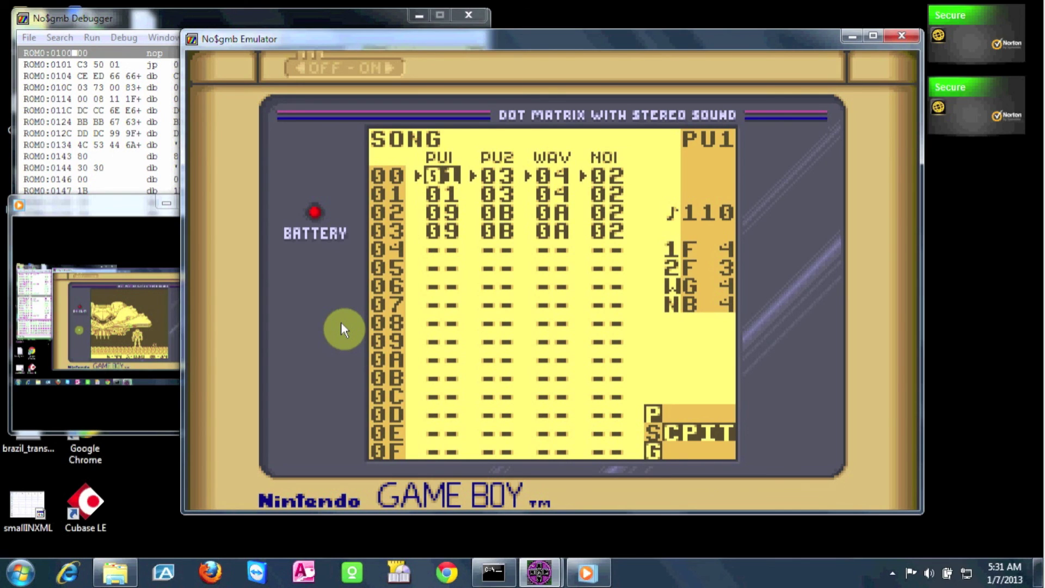
key("shift+Up")
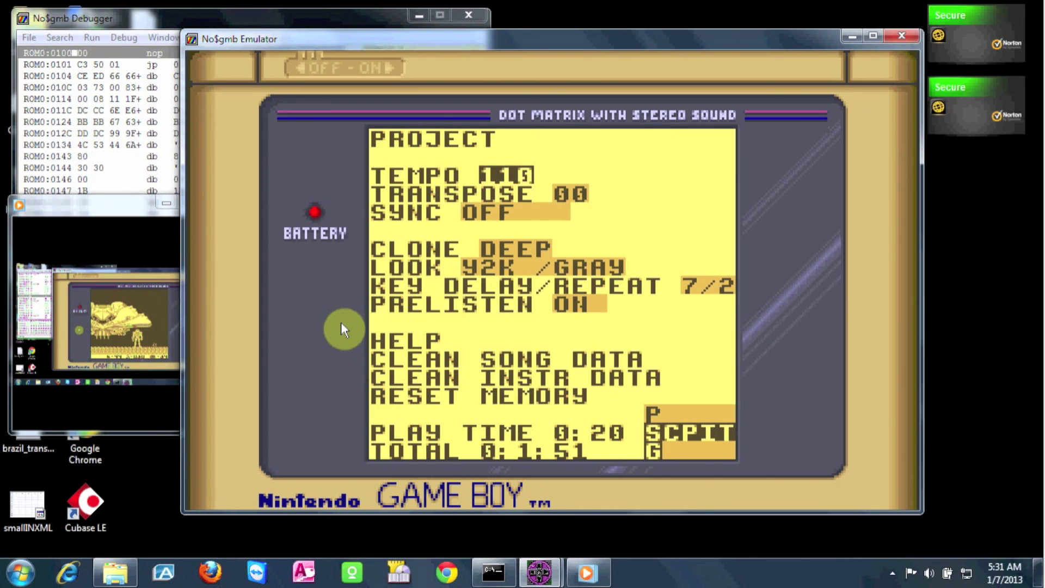